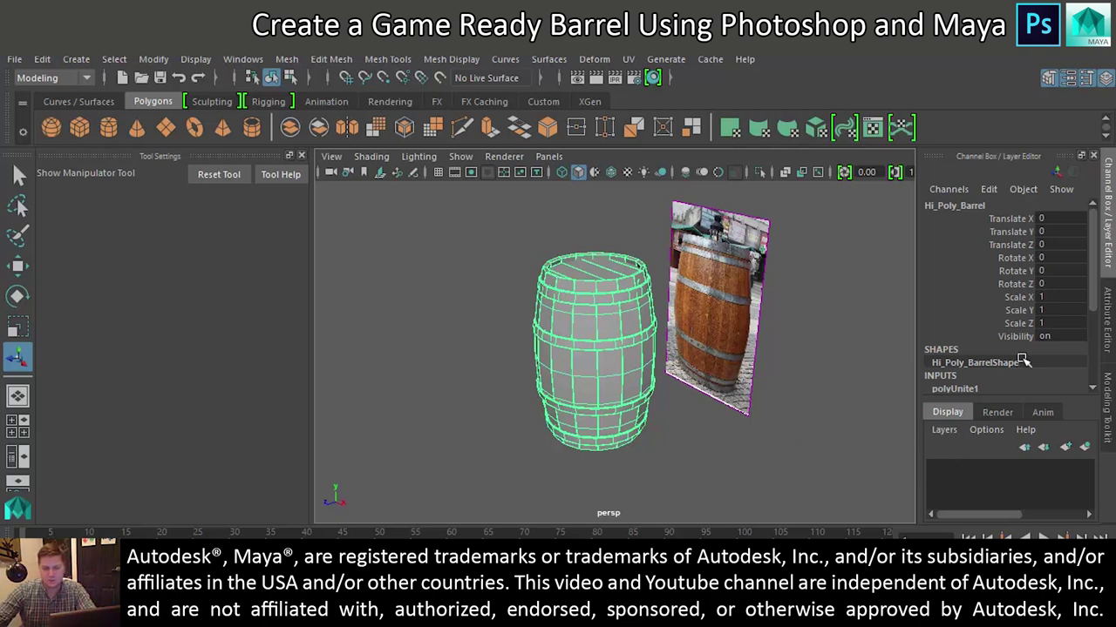
# Create a display layer from the selected high-poly barrel and name it HiPoly.
pyautogui.click(944, 431)
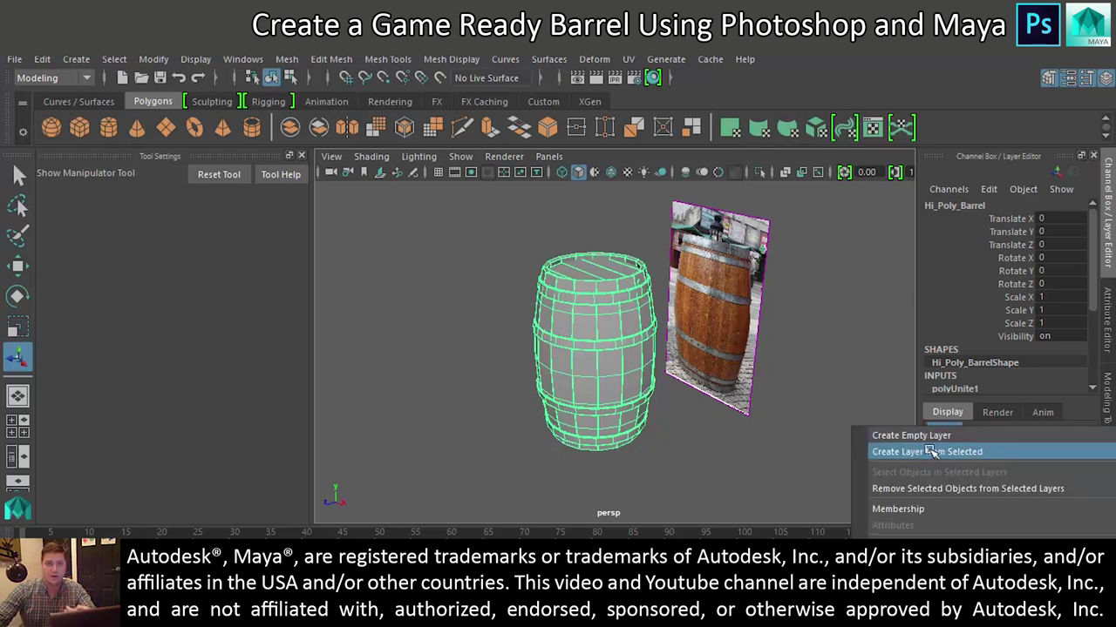
pyautogui.click(931, 452)
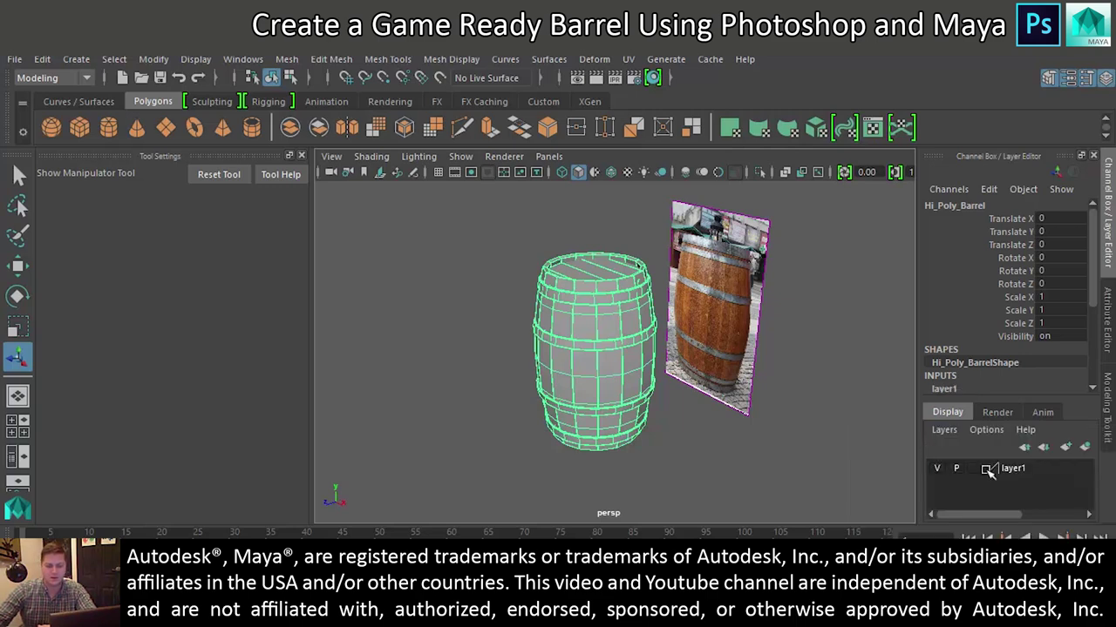
pyautogui.doubleClick(1009, 469)
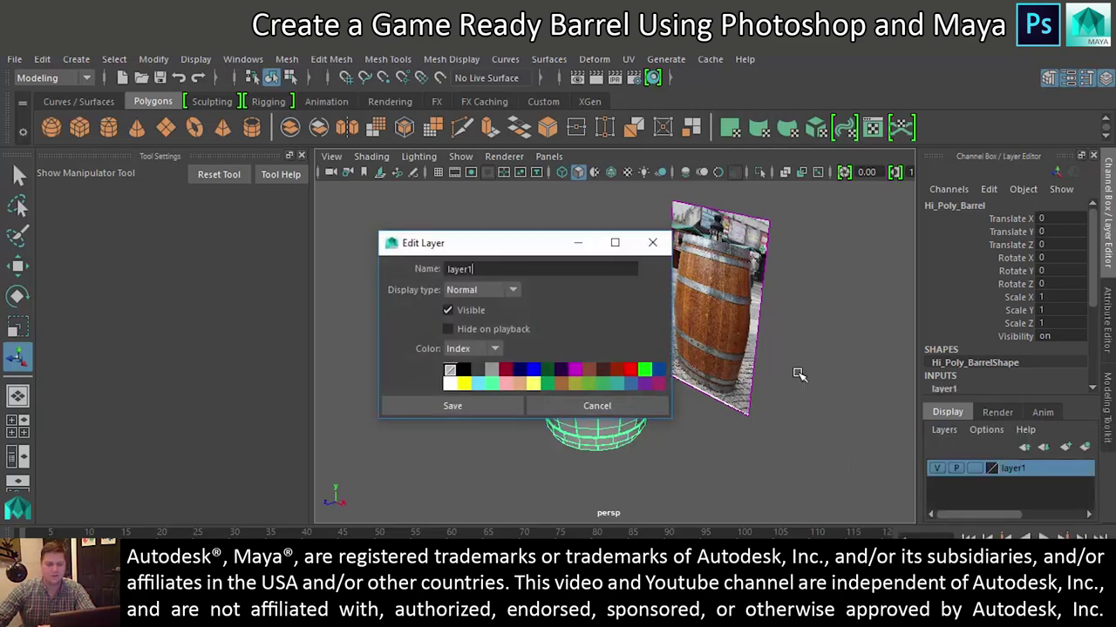
pyautogui.doubleClick(516, 269)
pyautogui.write('Hi')
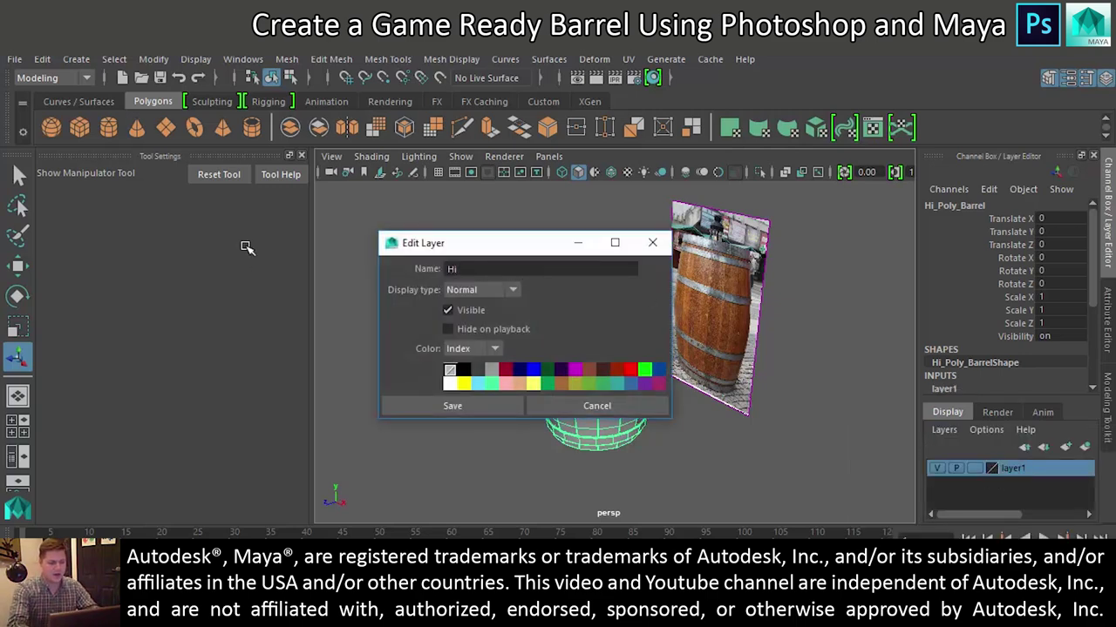
pyautogui.write('Poly')
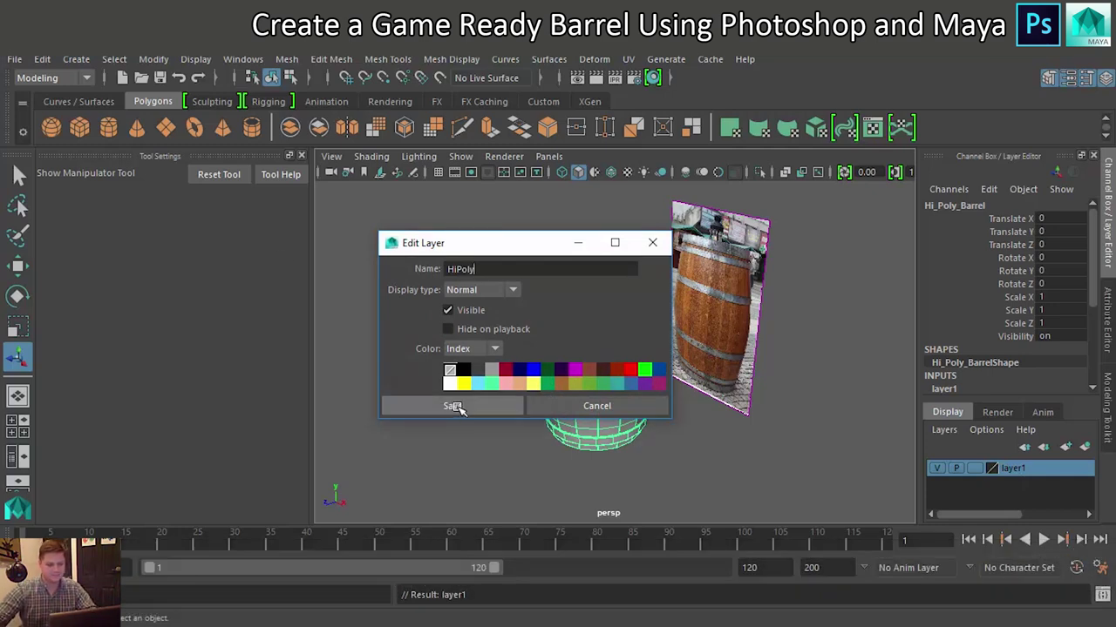
pyautogui.click(453, 406)
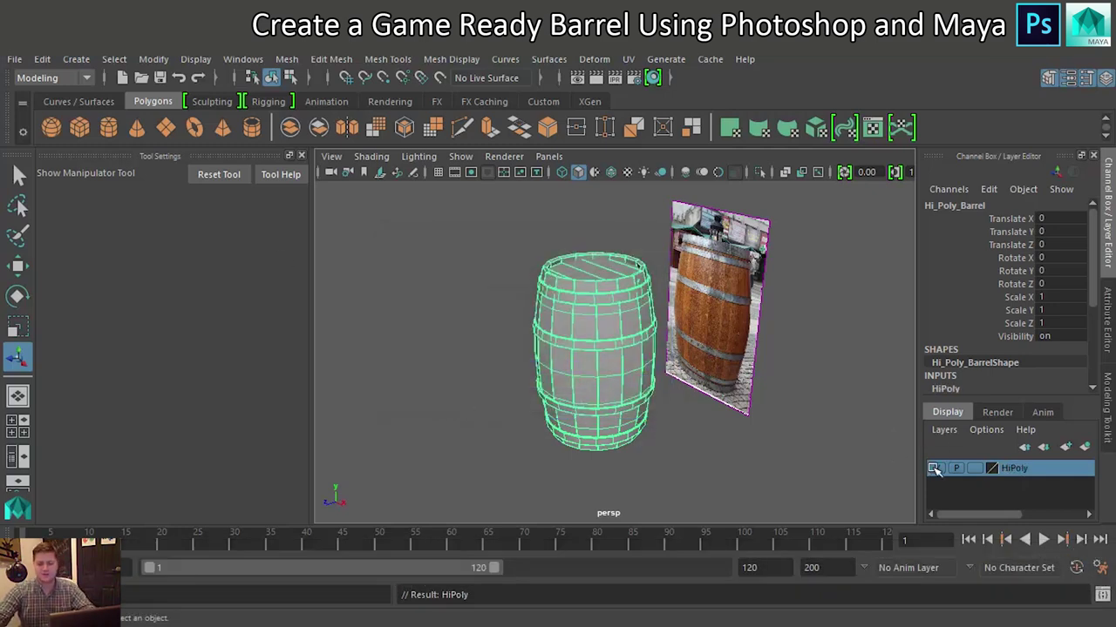
# Check the HiPoly layer's visibility toggle, set its display type to Reference, and deselect the barrel.
pyautogui.click(936, 469)
pyautogui.click(936, 469)
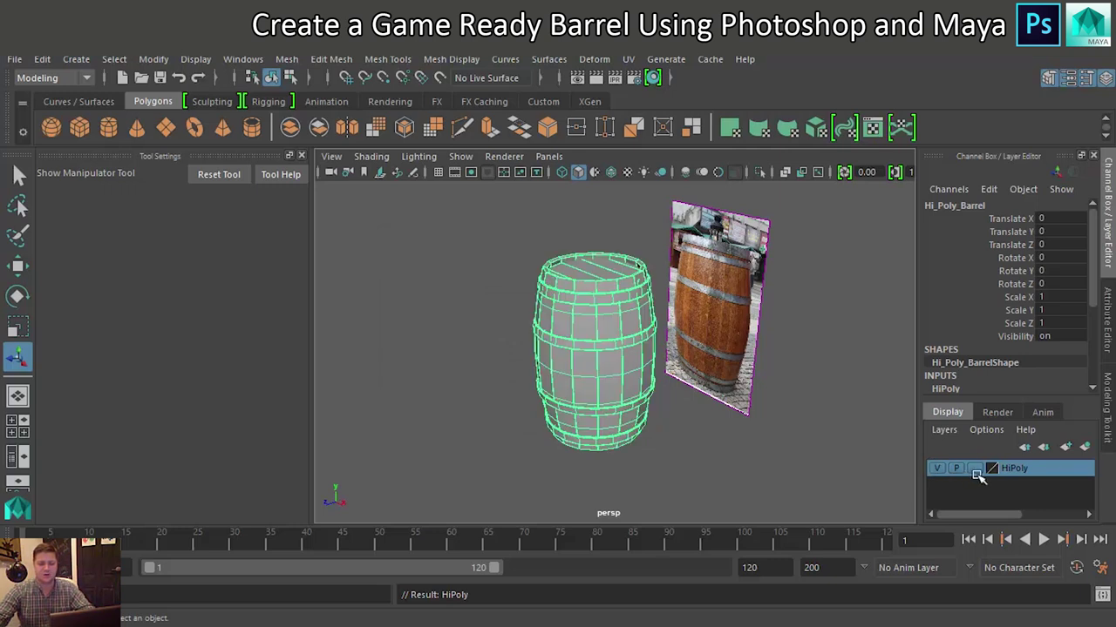
pyautogui.click(977, 469)
pyautogui.click(977, 469)
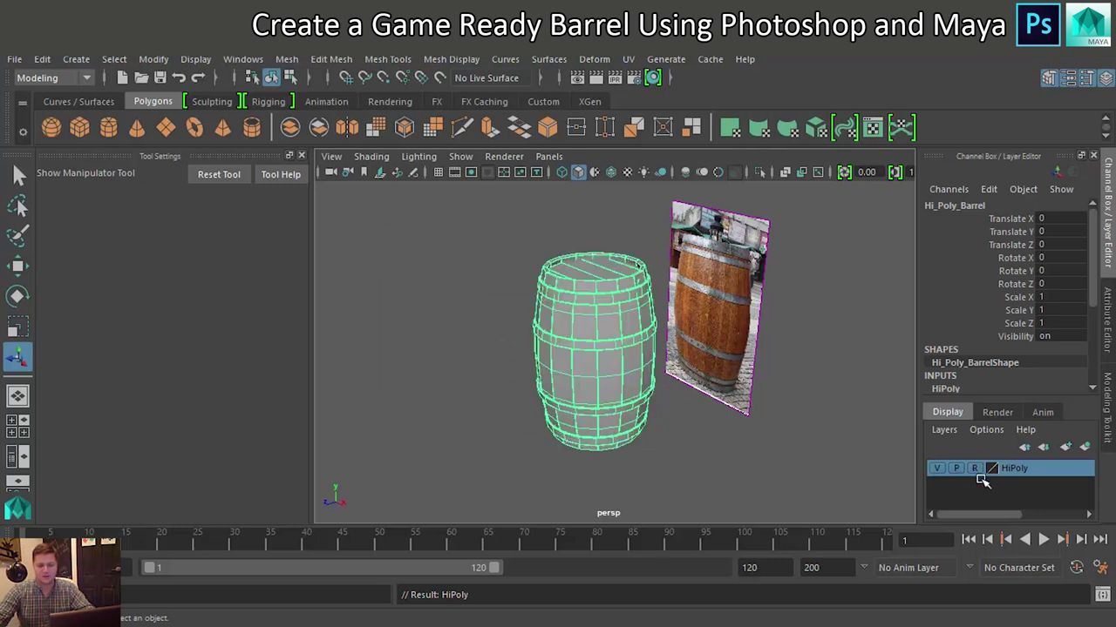
pyautogui.click(393, 380)
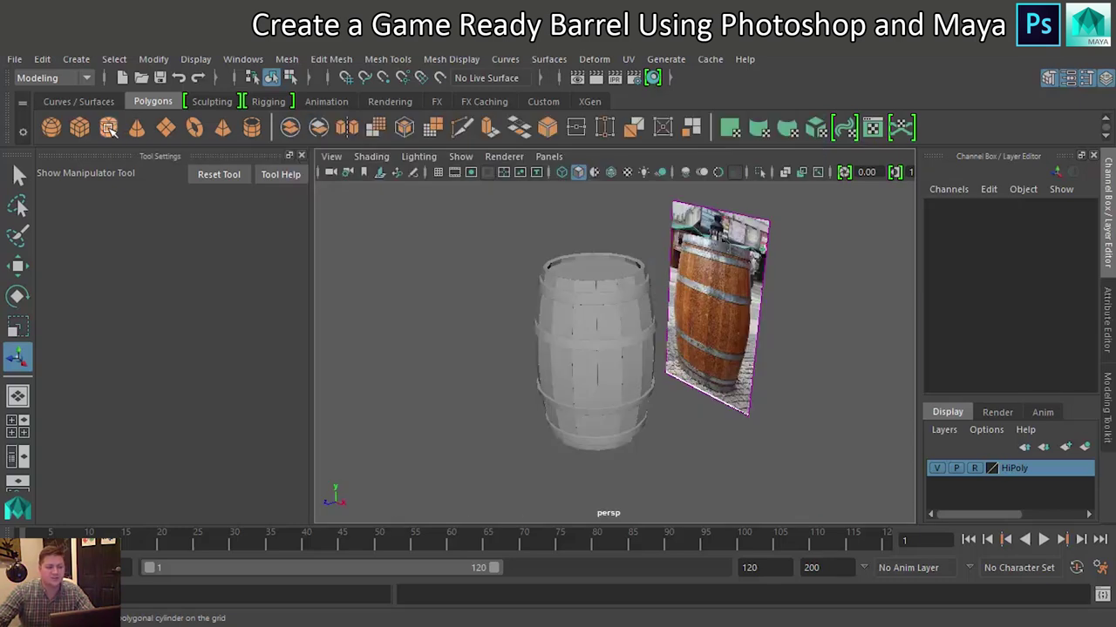
# Create a polygon cylinder with 16 axis subdivisions at the origin.
pyautogui.click(111, 129)
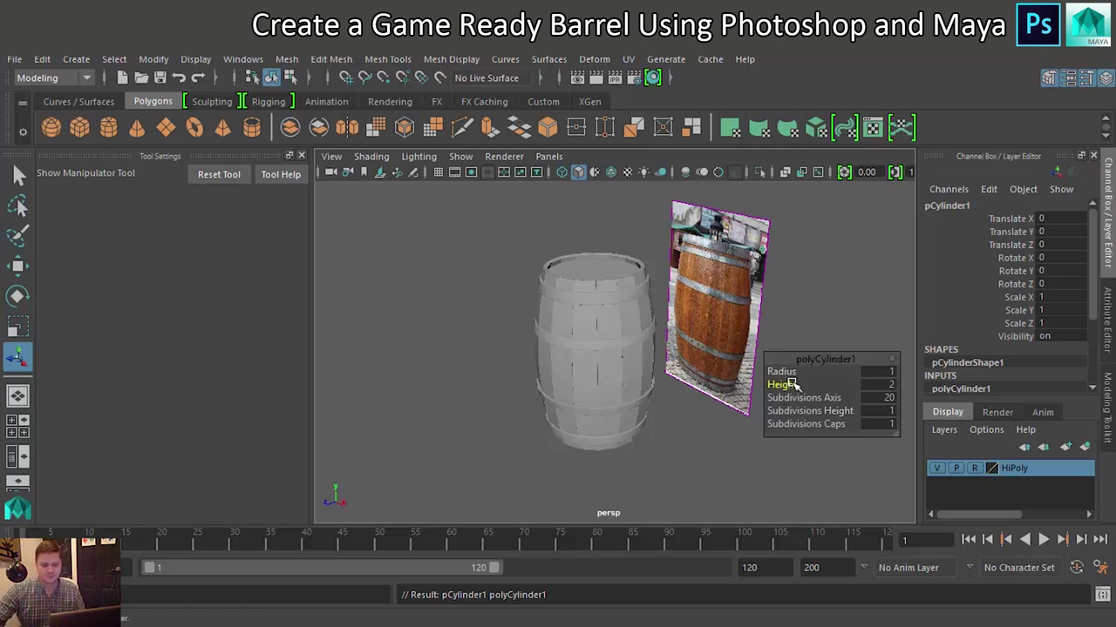
pyautogui.click(880, 399)
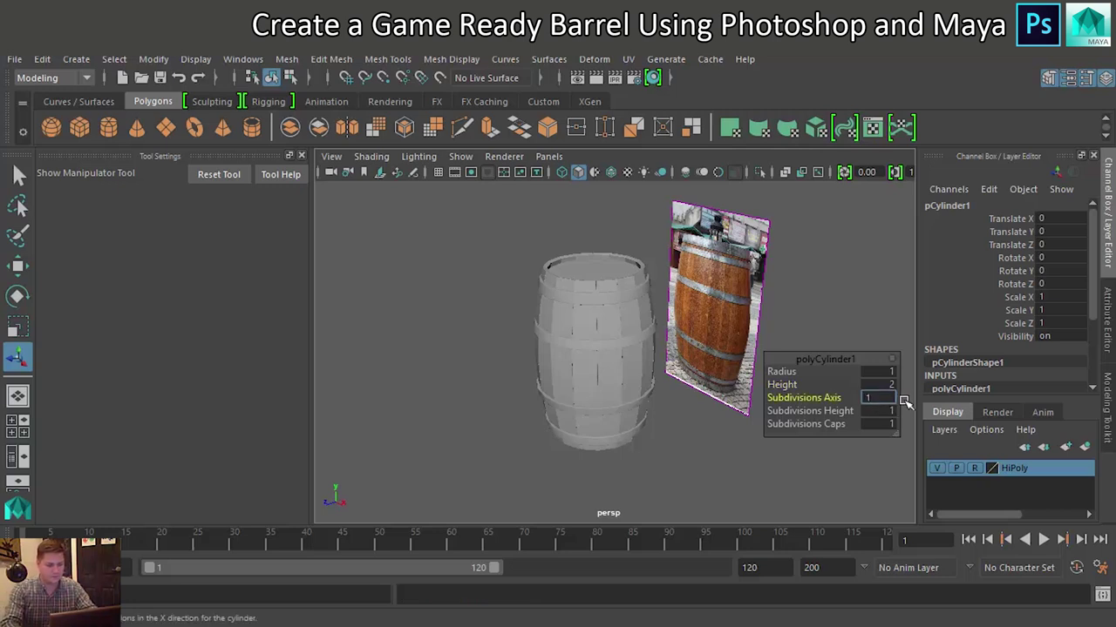
pyautogui.press('Return')
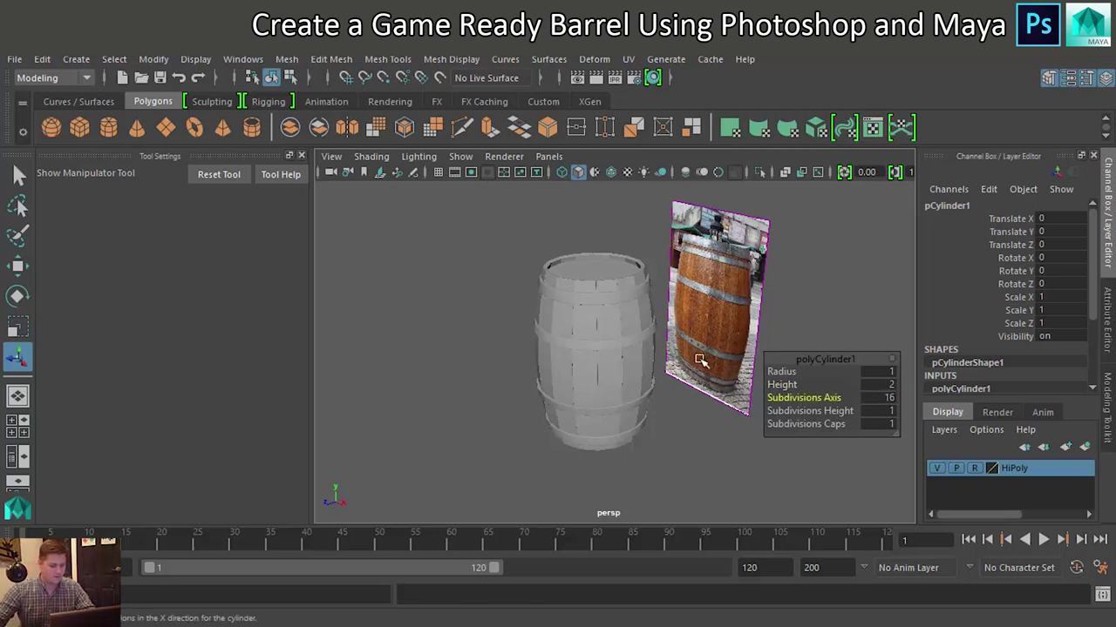
# Scale the cylinder uniformly to about 12.4 and raise it to about 15.4 in Y so it encloses the barrel.
pyautogui.press('r')
pyautogui.moveTo(596, 426); pyautogui.dragTo(703, 411)
pyautogui.press('w')
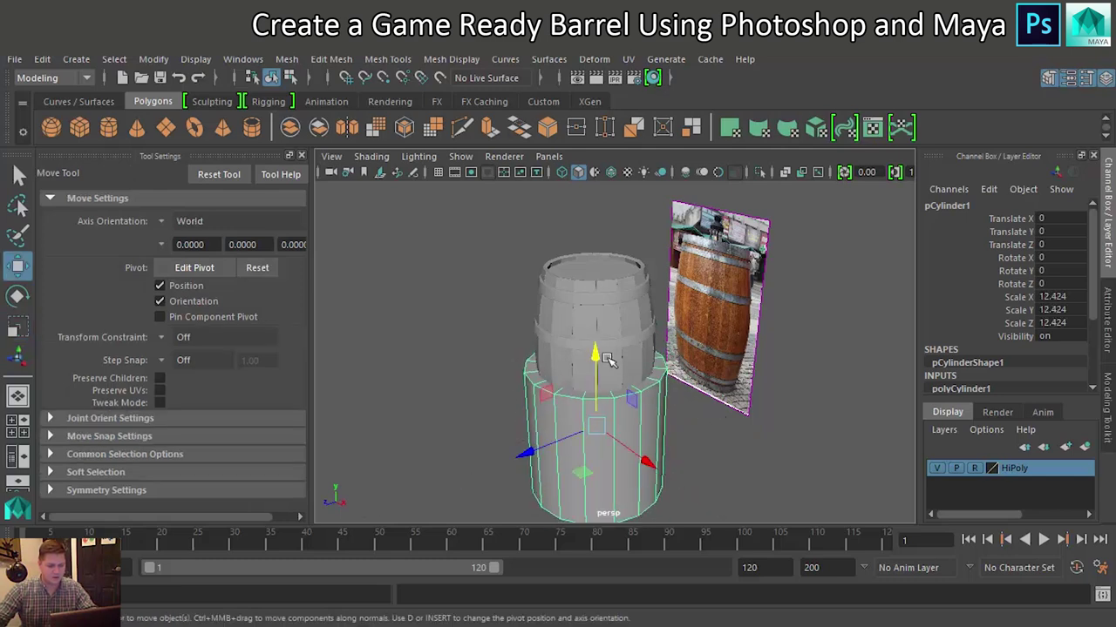
pyautogui.moveTo(597, 351); pyautogui.dragTo(595, 268)
# Set the cylinder's Y rotation to 11.5 to line its edges up with the barrel's staves.
pyautogui.scroll(6, 595, 302)
pyautogui.keyDown('alt'); pyautogui.moveTo(588, 347); pyautogui.dragTo(576, 453, button='middle'); pyautogui.keyUp('alt')
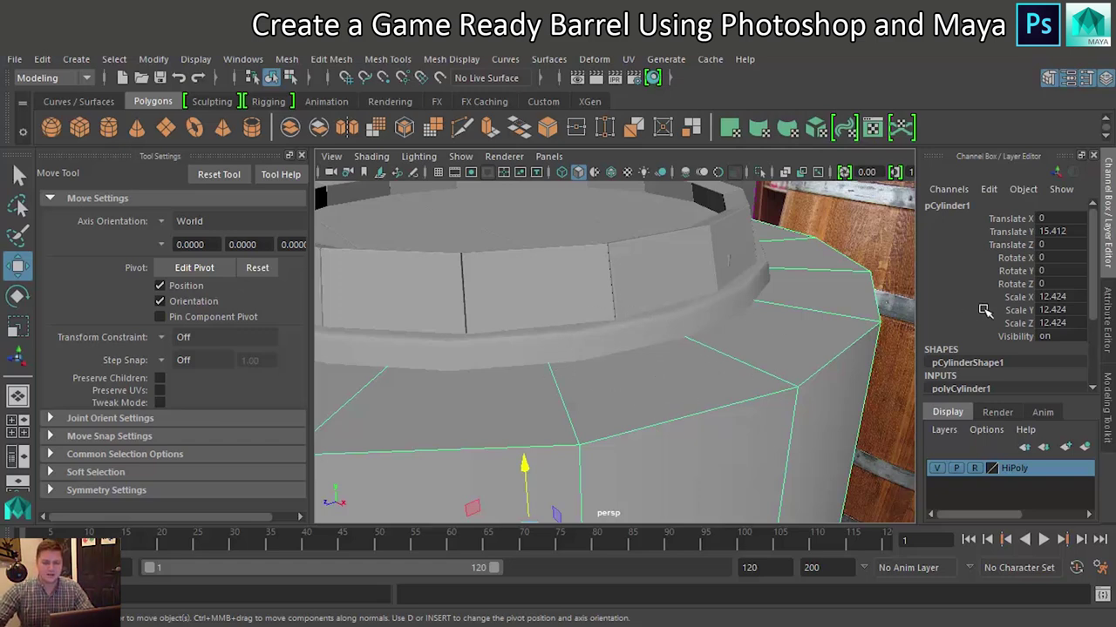
pyautogui.doubleClick(1048, 272)
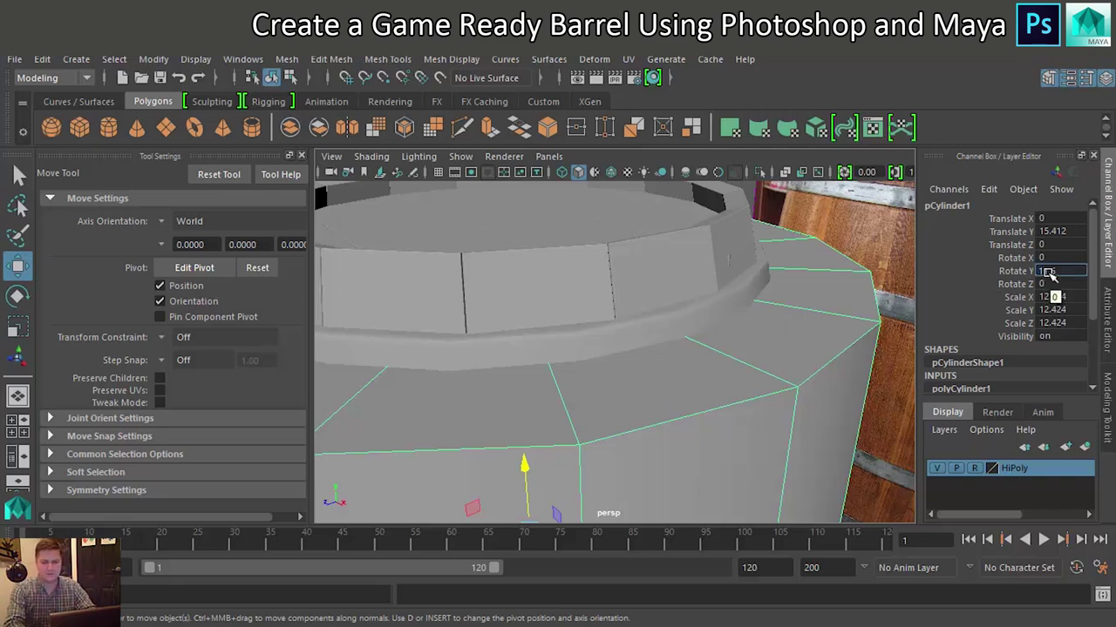
pyautogui.write('15')
pyautogui.press('Return')
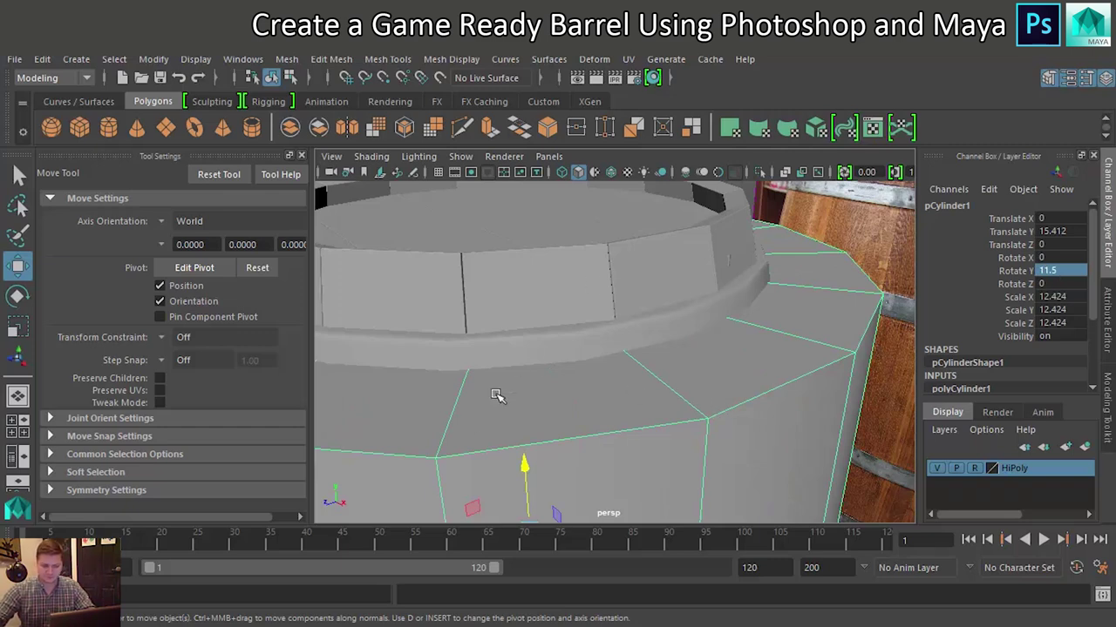
pyautogui.keyDown('alt'); pyautogui.moveTo(470, 406); pyautogui.dragTo(560, 391); pyautogui.keyUp('alt')
pyautogui.scroll(-4, 541, 397)
pyautogui.scroll(-2, 567, 391)
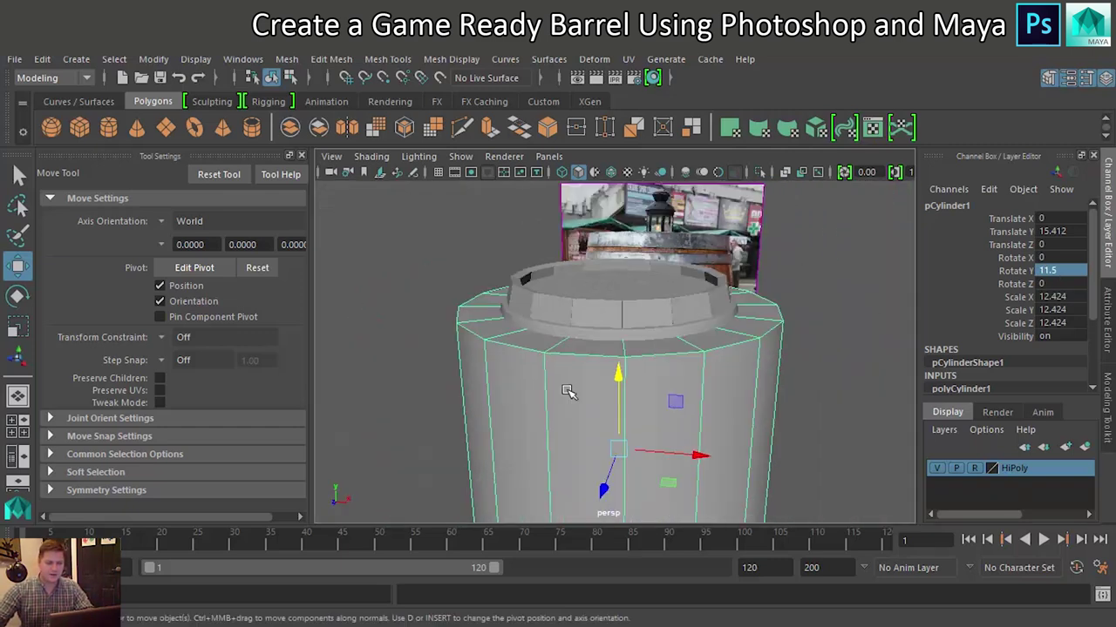
pyautogui.scroll(-3, 568, 392)
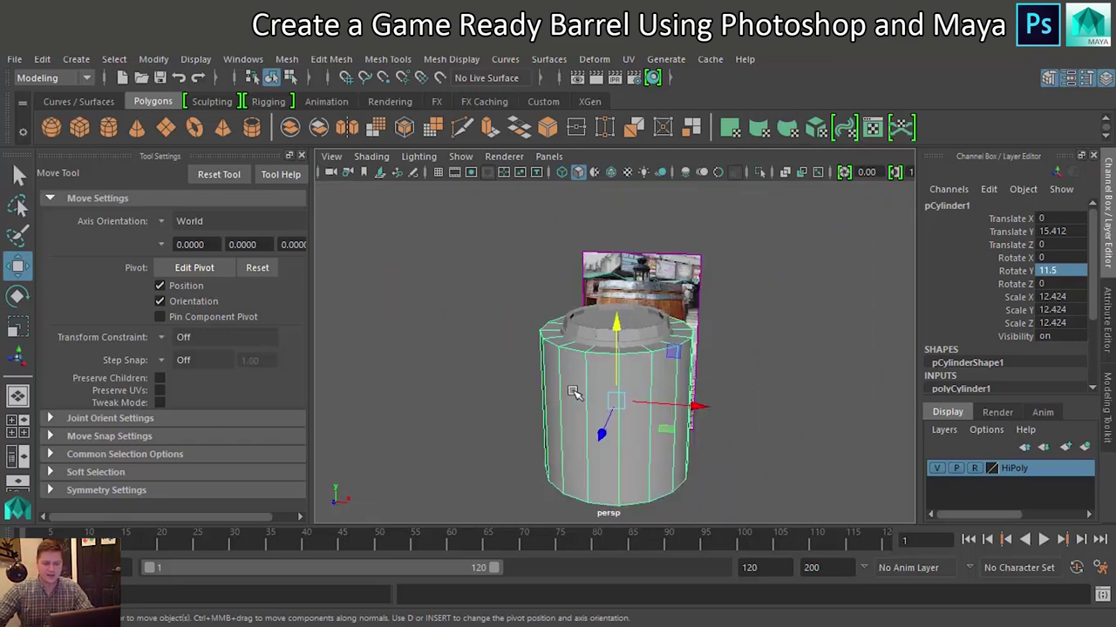
pyautogui.scroll(3, 575, 392)
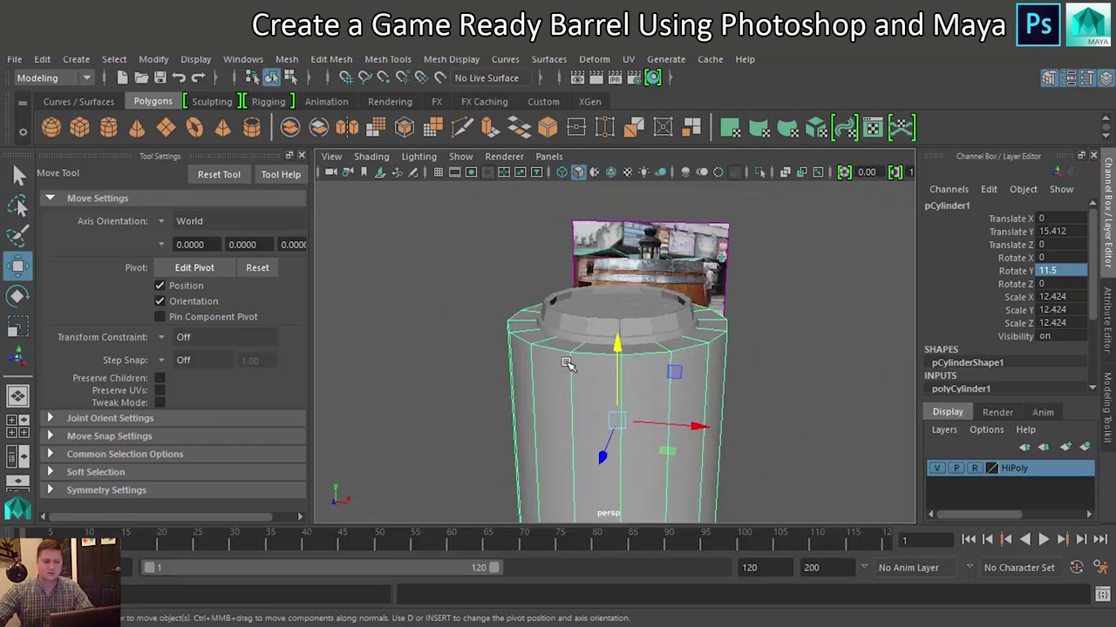
# Select the cylinder's top vertices and vertex-snap them vertically to the top rim of the high-poly barrel.
pyautogui.moveTo(572, 354); pyautogui.dragTo(488, 197, button='right')
pyautogui.keyDown('alt'); pyautogui.moveTo(470, 274); pyautogui.dragTo(787, 346); pyautogui.keyUp('alt')
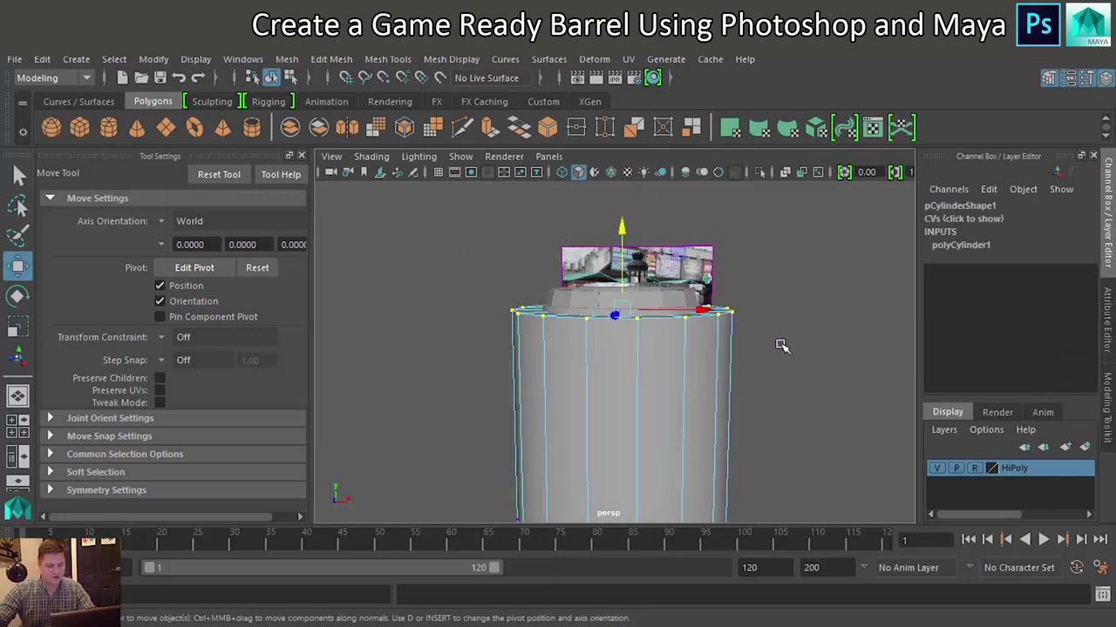
pyautogui.press('v')
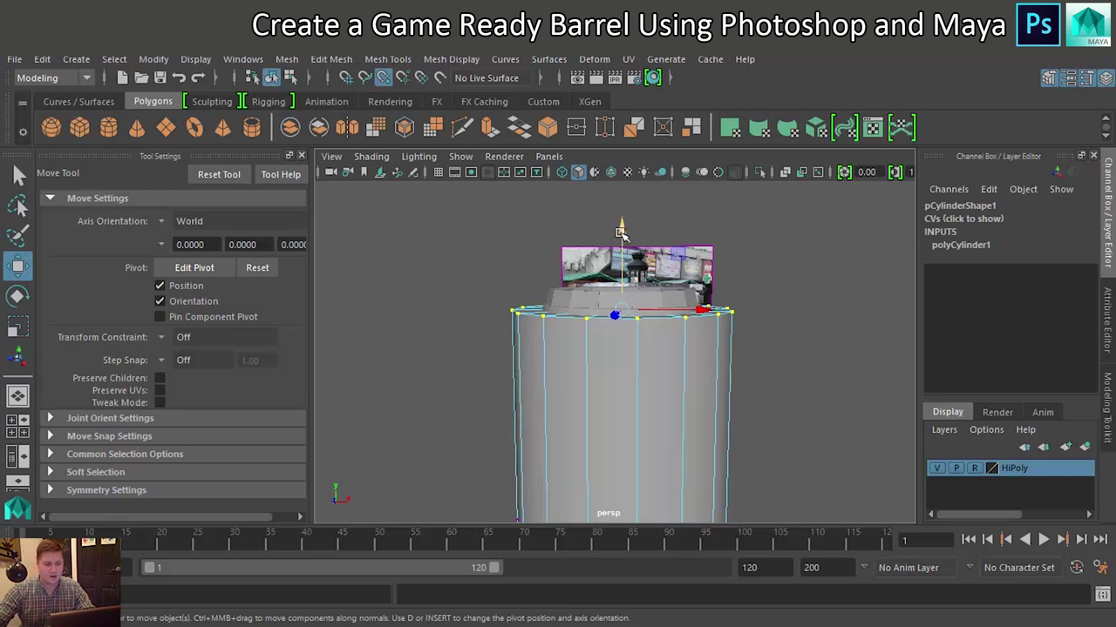
pyautogui.moveTo(619, 231); pyautogui.dragTo(622, 190)
# Select the cylinder's bottom vertices, vertex-snap them down to the high-poly barrel's base, and check the fit from below.
pyautogui.keyDown('alt'); pyautogui.moveTo(592, 358); pyautogui.dragTo(583, 209, button='middle'); pyautogui.keyUp('alt')
pyautogui.moveTo(426, 269); pyautogui.dragTo(798, 411)
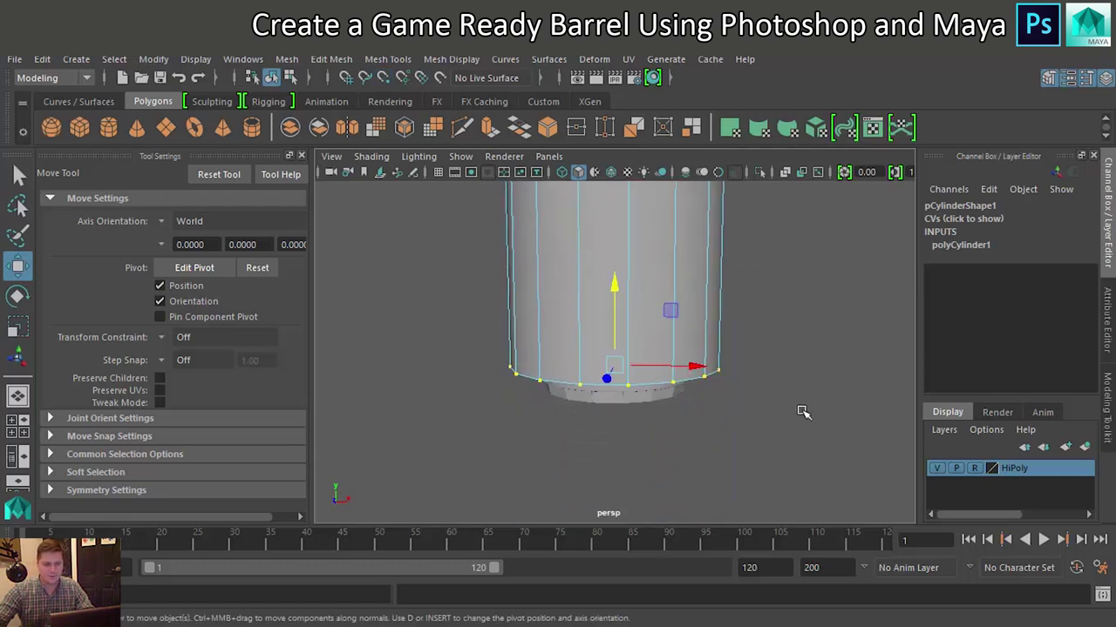
pyautogui.press('v')
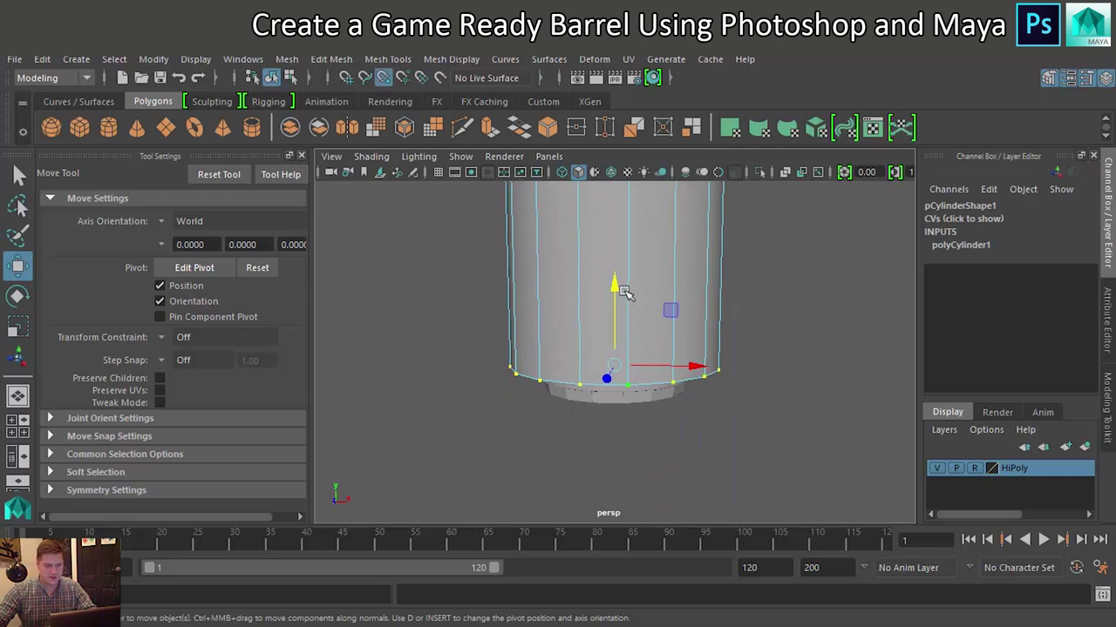
pyautogui.moveTo(621, 289); pyautogui.dragTo(587, 515)
pyautogui.moveTo(614, 309); pyautogui.dragTo(608, 502)
pyautogui.keyDown('alt'); pyautogui.moveTo(634, 433); pyautogui.dragTo(633, 367); pyautogui.keyUp('alt')
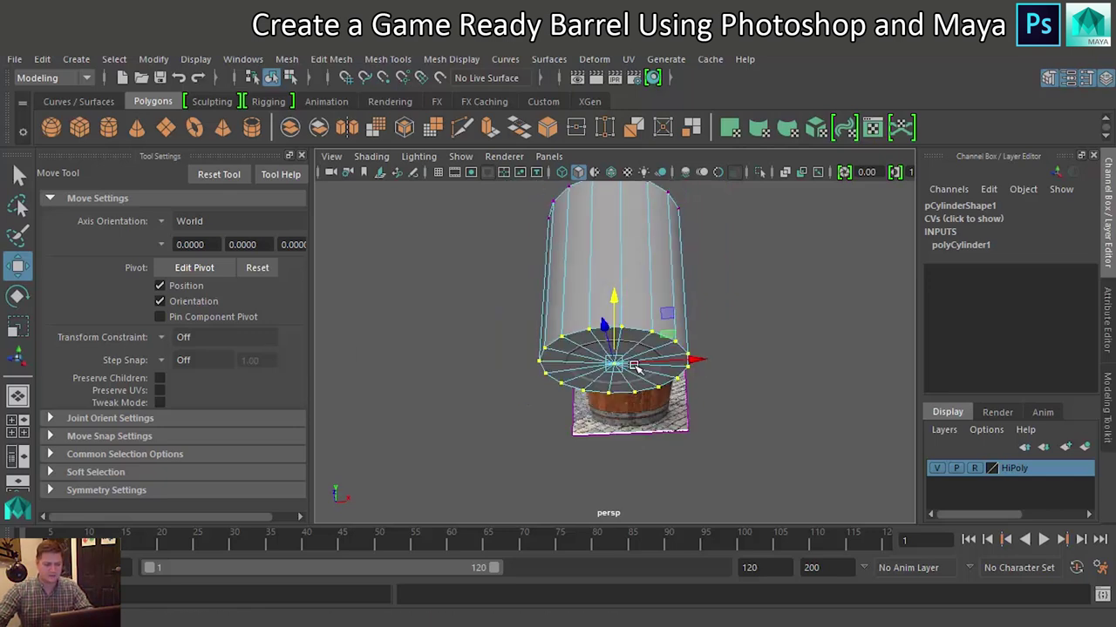
pyautogui.scroll(3, 631, 366)
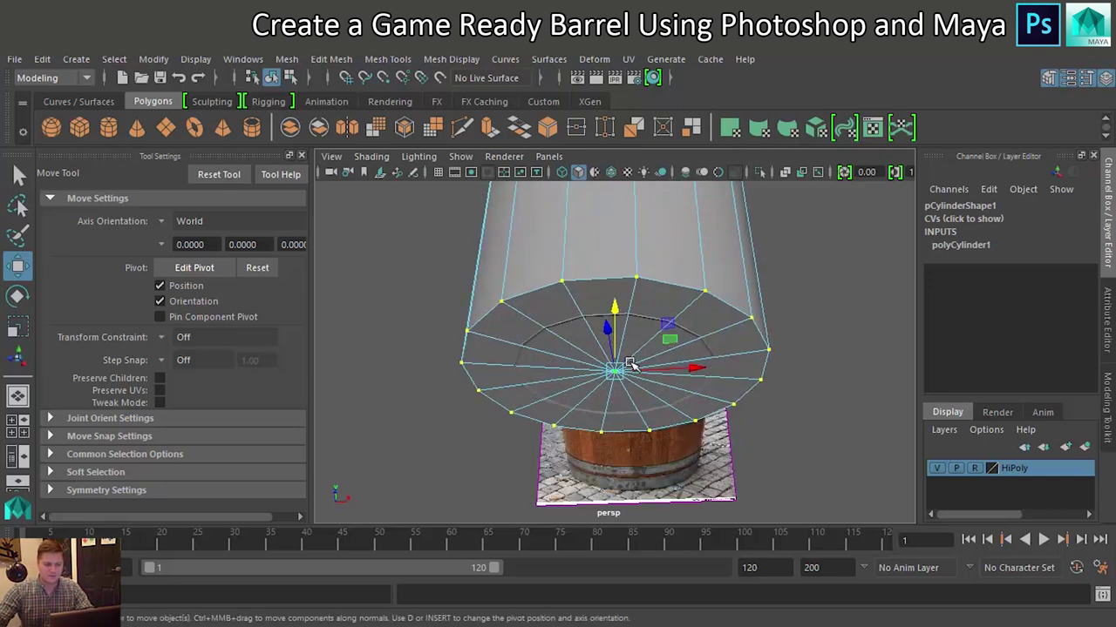
pyautogui.scroll(2, 629, 362)
pyautogui.keyDown('alt'); pyautogui.moveTo(629, 346); pyautogui.dragTo(640, 441); pyautogui.keyUp('alt')
pyautogui.scroll(-5, 641, 441)
pyautogui.keyDown('alt'); pyautogui.moveTo(648, 392); pyautogui.dragTo(649, 371); pyautogui.keyUp('alt')
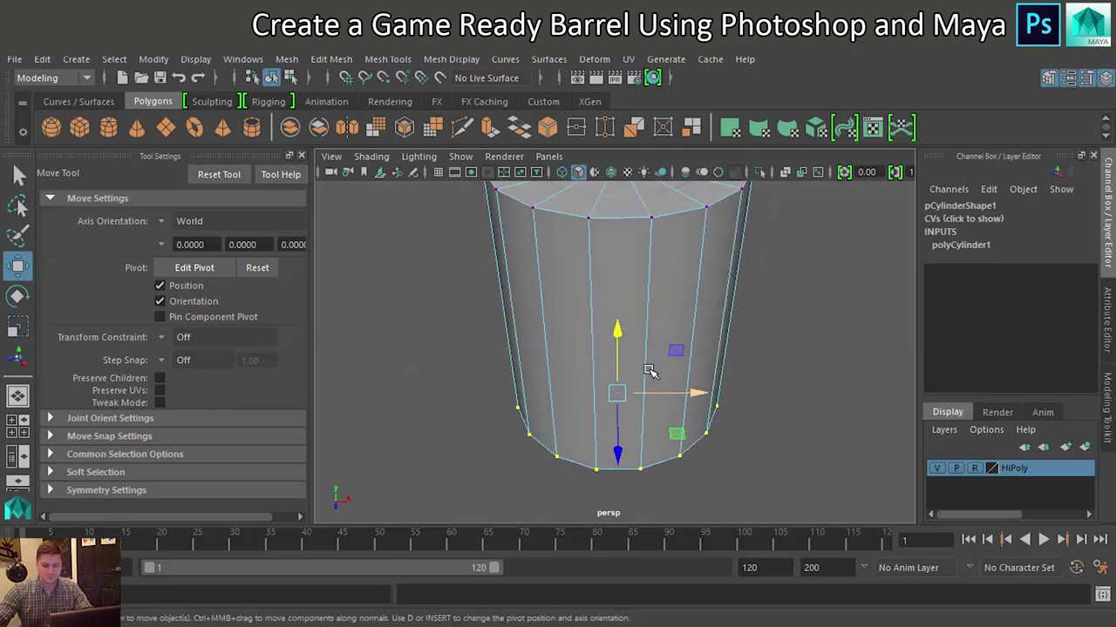
# Return the cylinder to object selection and insert 5 evenly spaced horizontal edge loops around its side.
pyautogui.rightClick(653, 277)
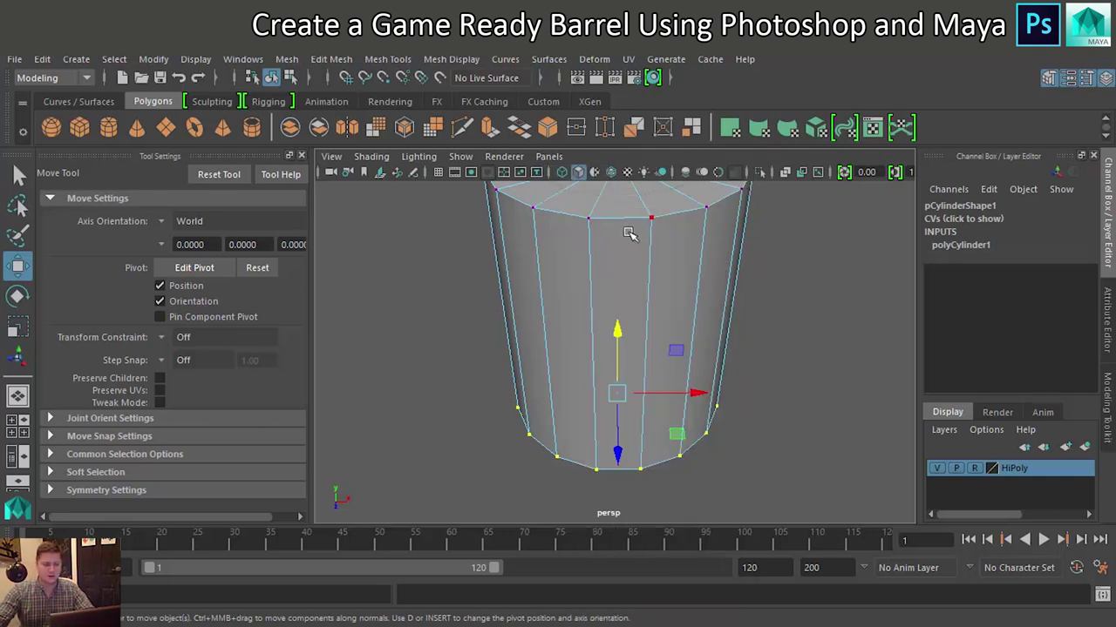
pyautogui.moveTo(627, 172); pyautogui.dragTo(704, 139, button='right')
pyautogui.click(632, 244)
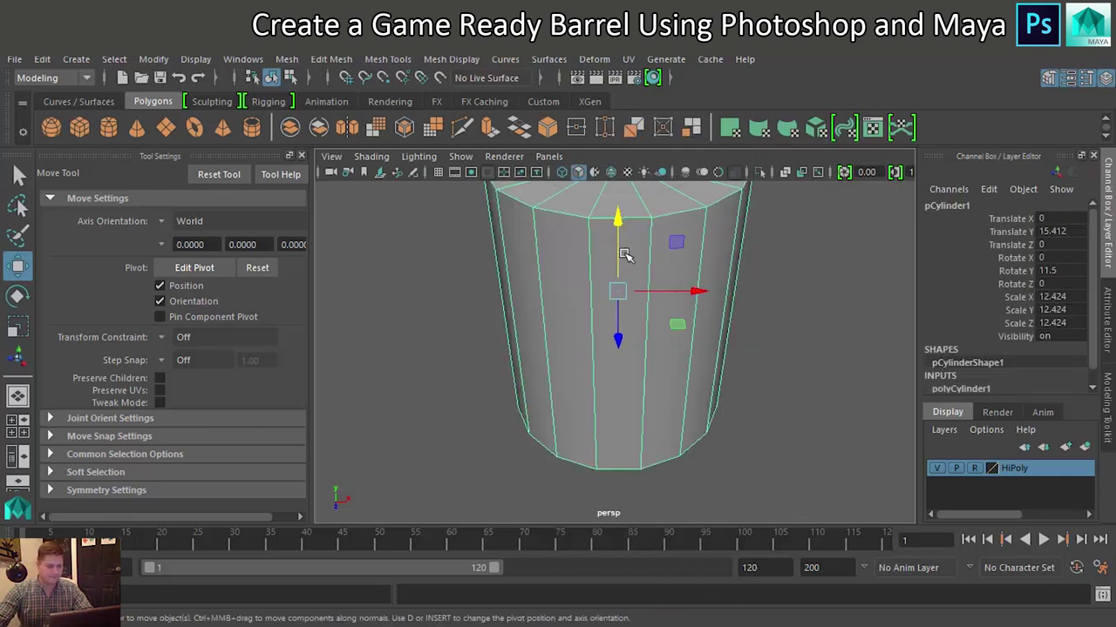
pyautogui.press('f')
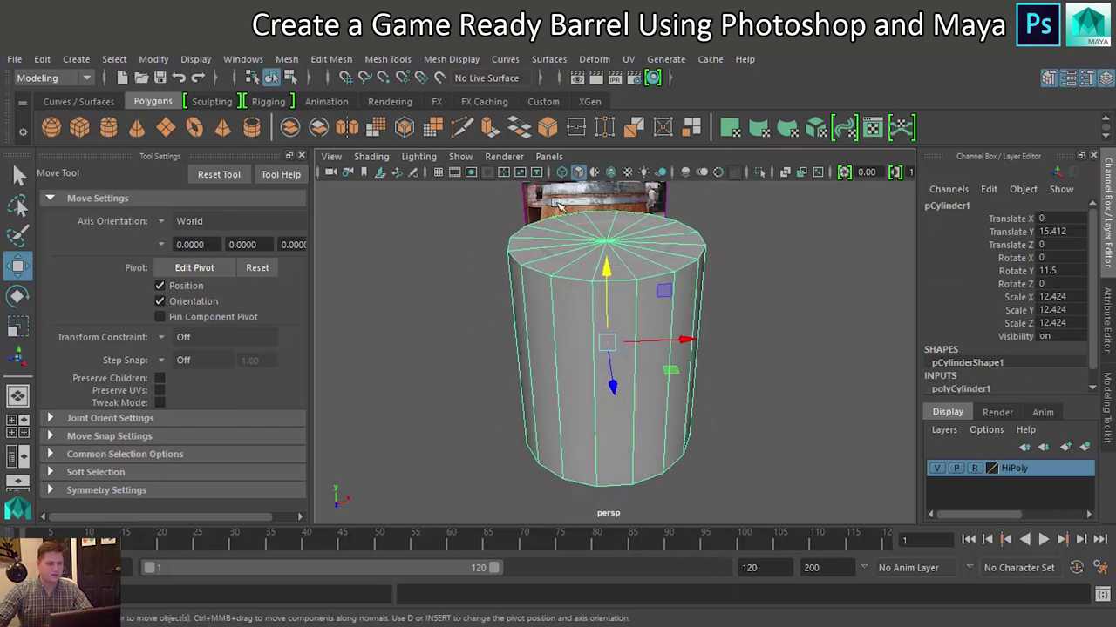
pyautogui.click(388, 59)
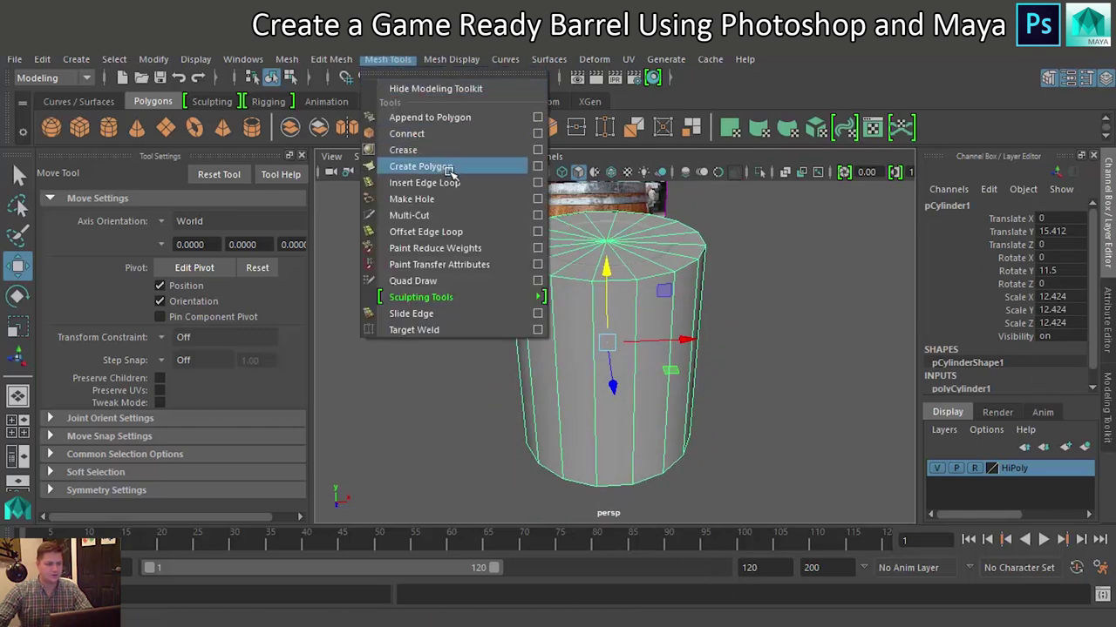
pyautogui.click(528, 184)
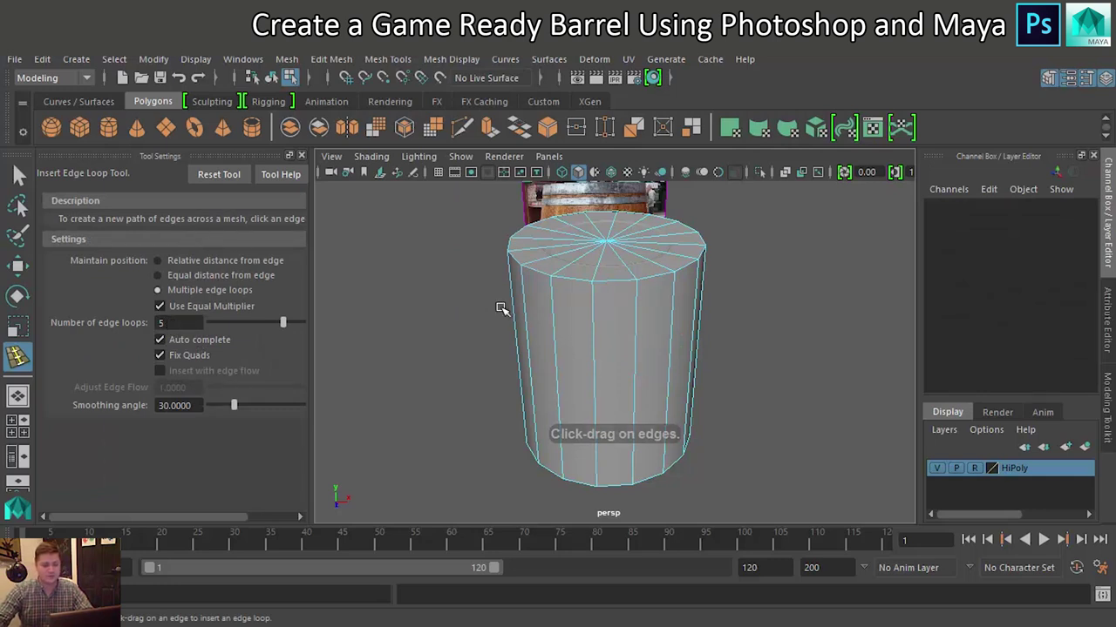
pyautogui.click(591, 320)
pyautogui.click(591, 320)
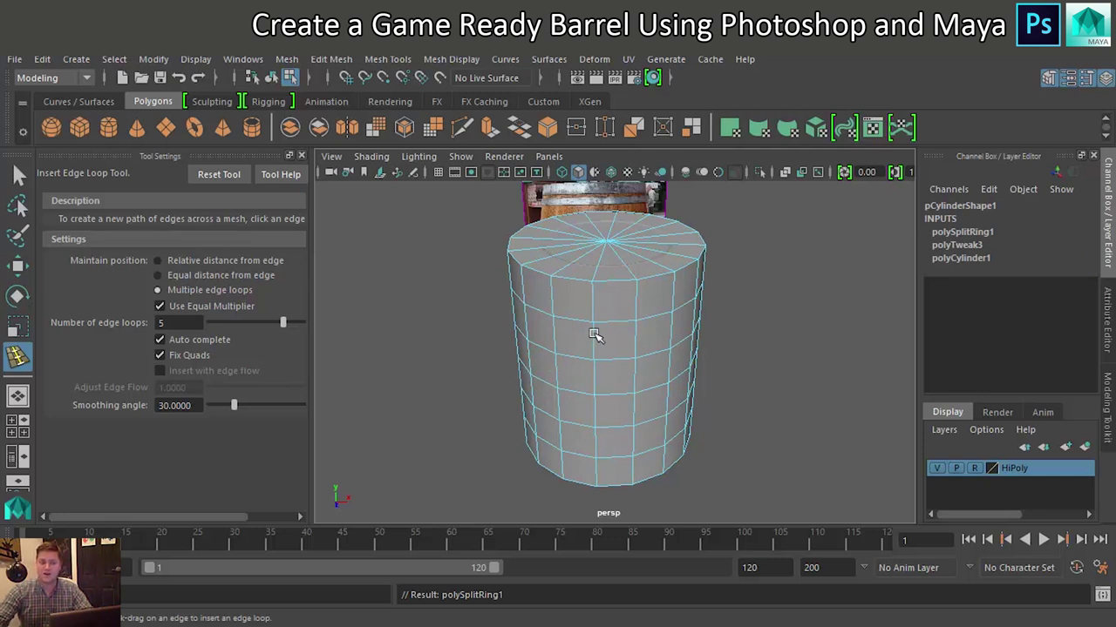
# Switch the cylinder to edge selection, select its top rim edge loop, and show the barrel's upper part in the front view.
pyautogui.keyDown('alt'); pyautogui.moveTo(555, 366); pyautogui.dragTo(575, 351); pyautogui.keyUp('alt')
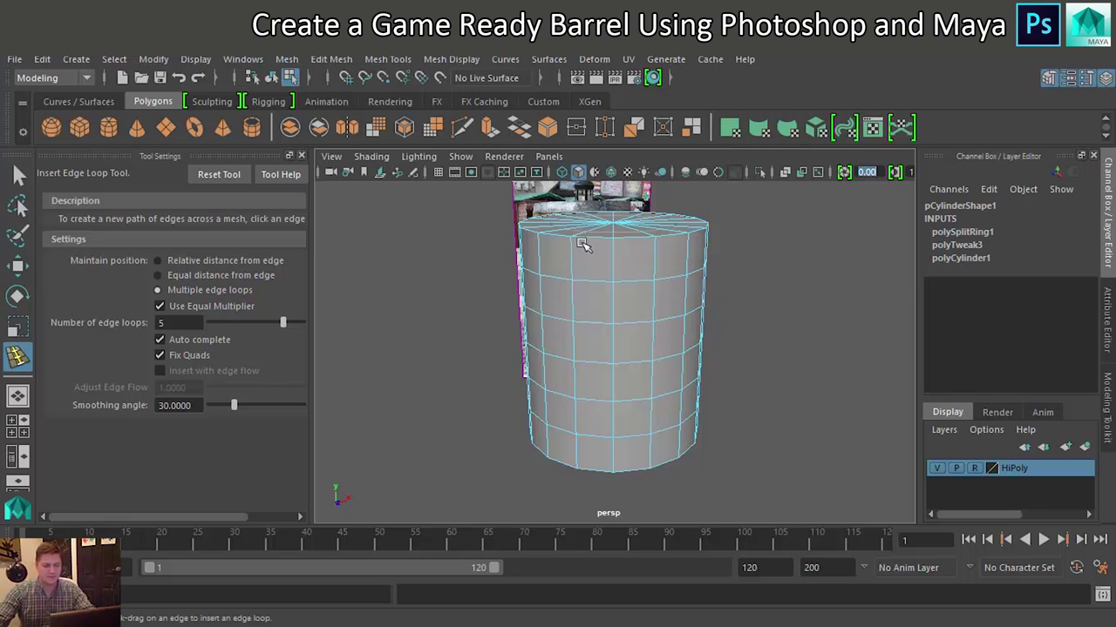
pyautogui.click(19, 175)
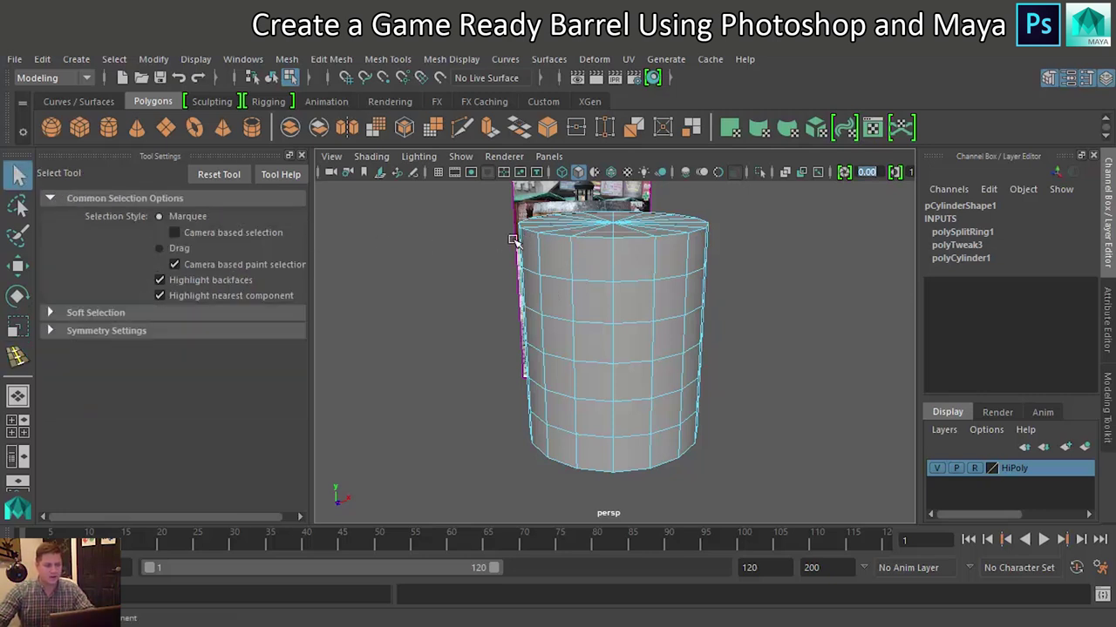
pyautogui.moveTo(587, 236); pyautogui.dragTo(584, 131, button='right')
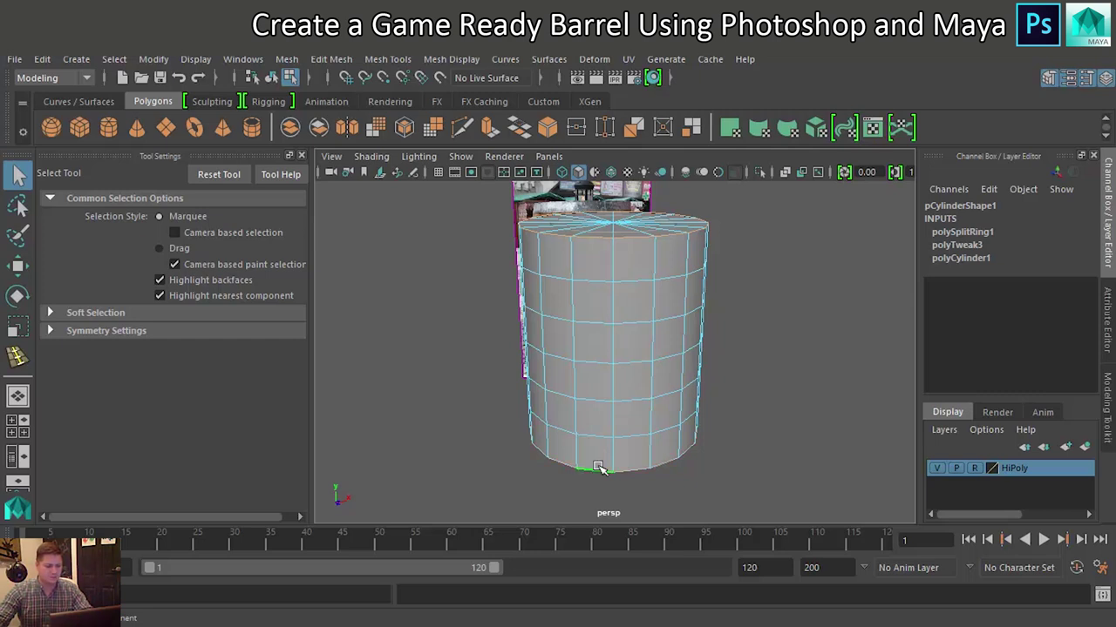
pyautogui.hotkey('ctrl', 'z')
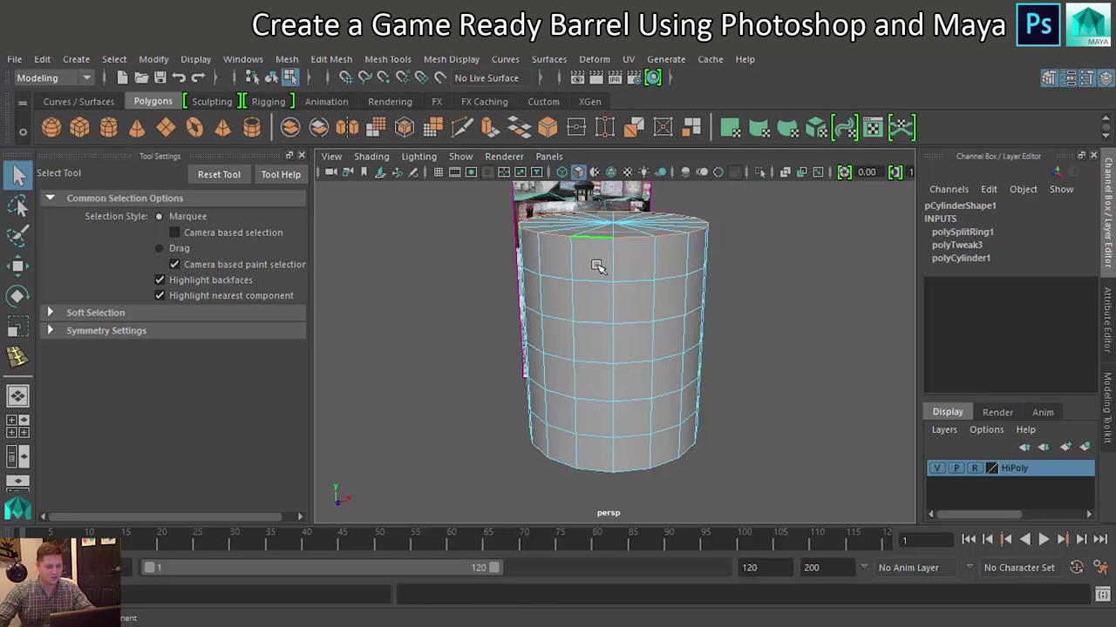
pyautogui.press('space')
pyautogui.press('space')
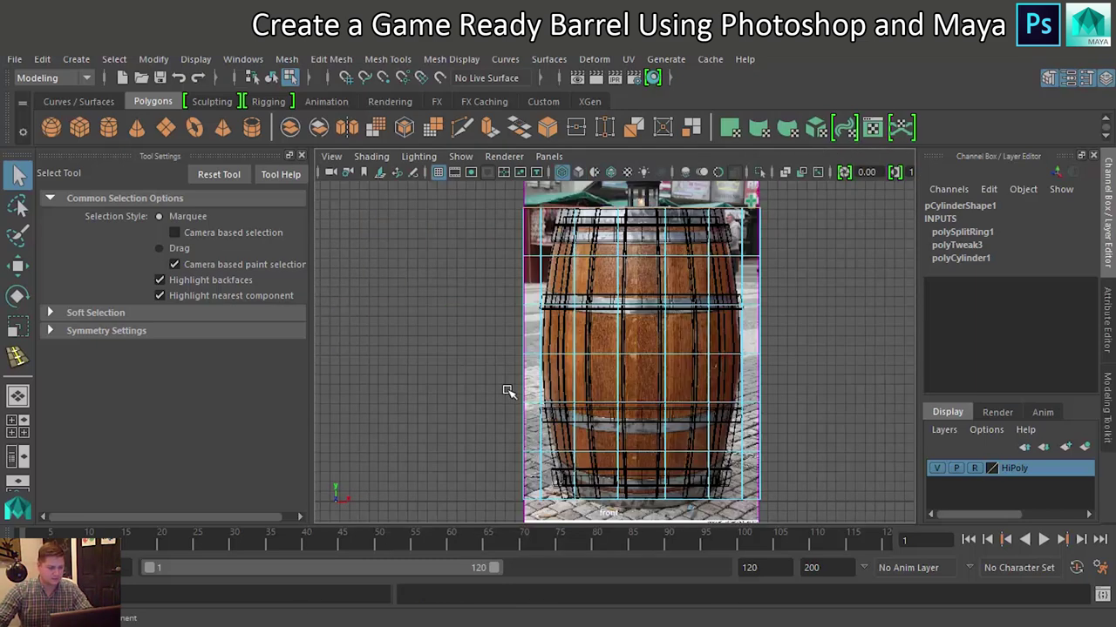
pyautogui.scroll(-3, 579, 325)
pyautogui.scroll(6, 650, 352)
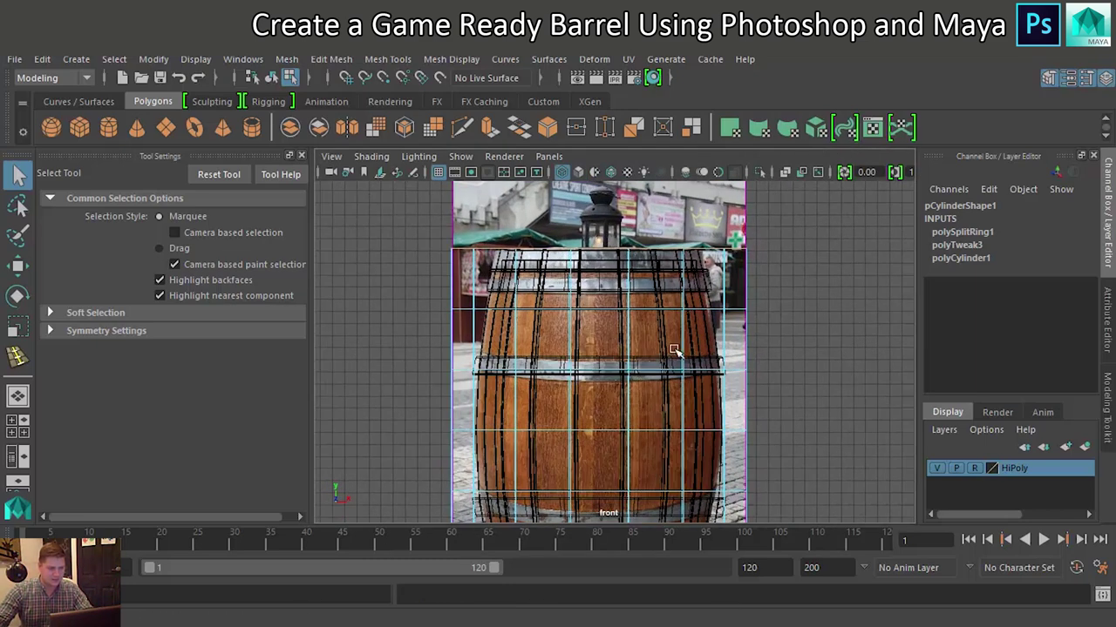
pyautogui.scroll(3, 649, 351)
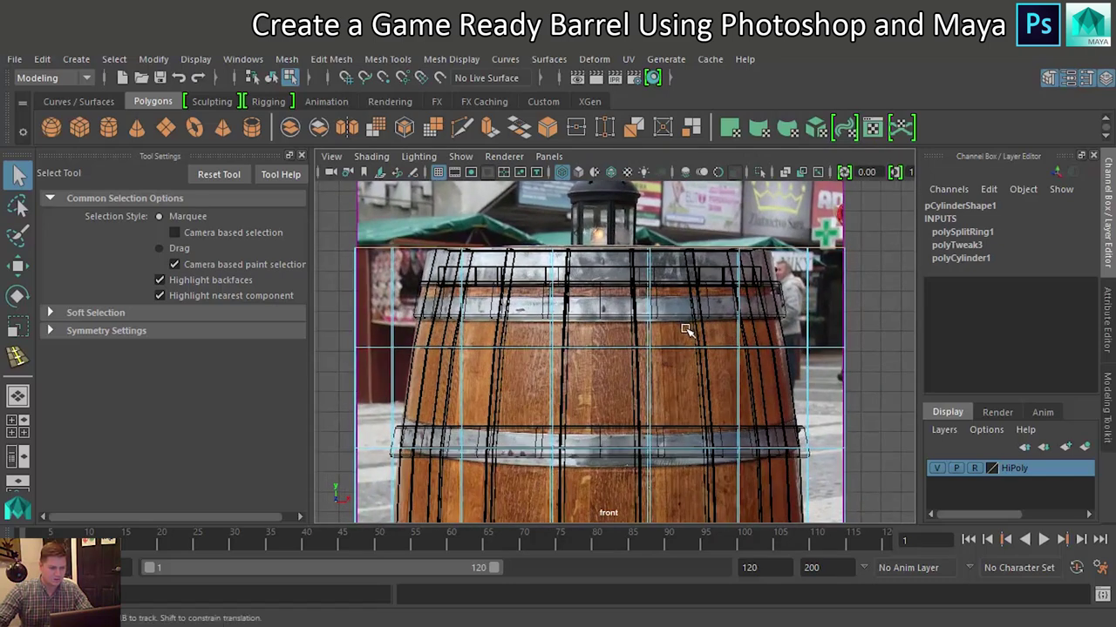
pyautogui.keyDown('alt'); pyautogui.moveTo(694, 360); pyautogui.dragTo(698, 366, button='middle'); pyautogui.keyUp('alt')
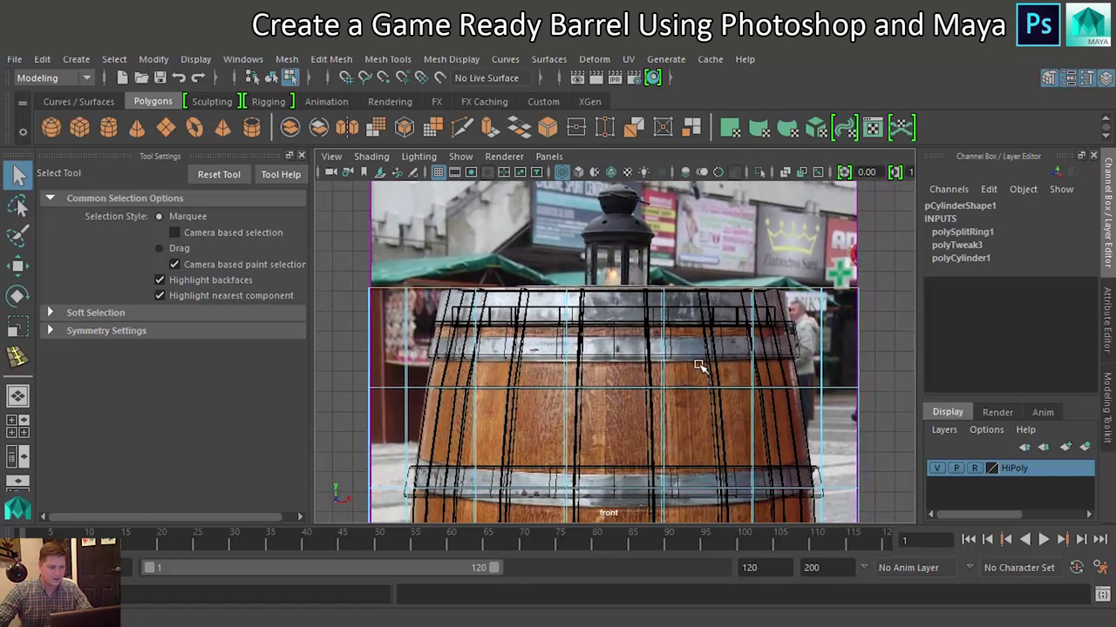
# Display the front view smooth-shaded with Wireframe on Shaded and X-Ray enabled so the high-poly barrel shows through the cylinder.
pyautogui.click(459, 156)
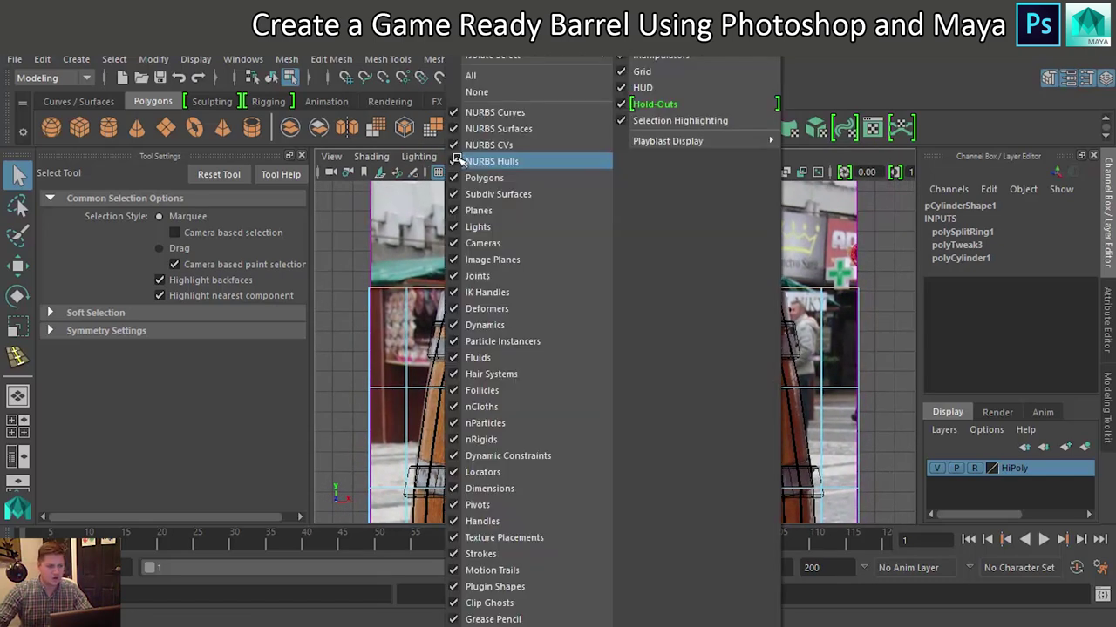
pyautogui.moveTo(380, 156)
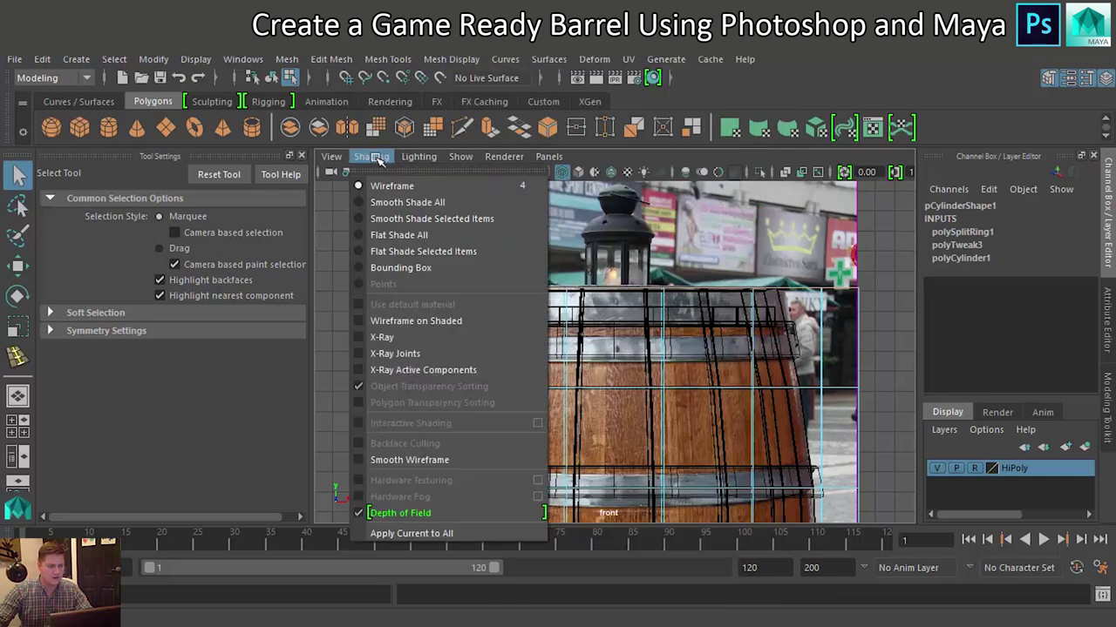
pyautogui.click(437, 321)
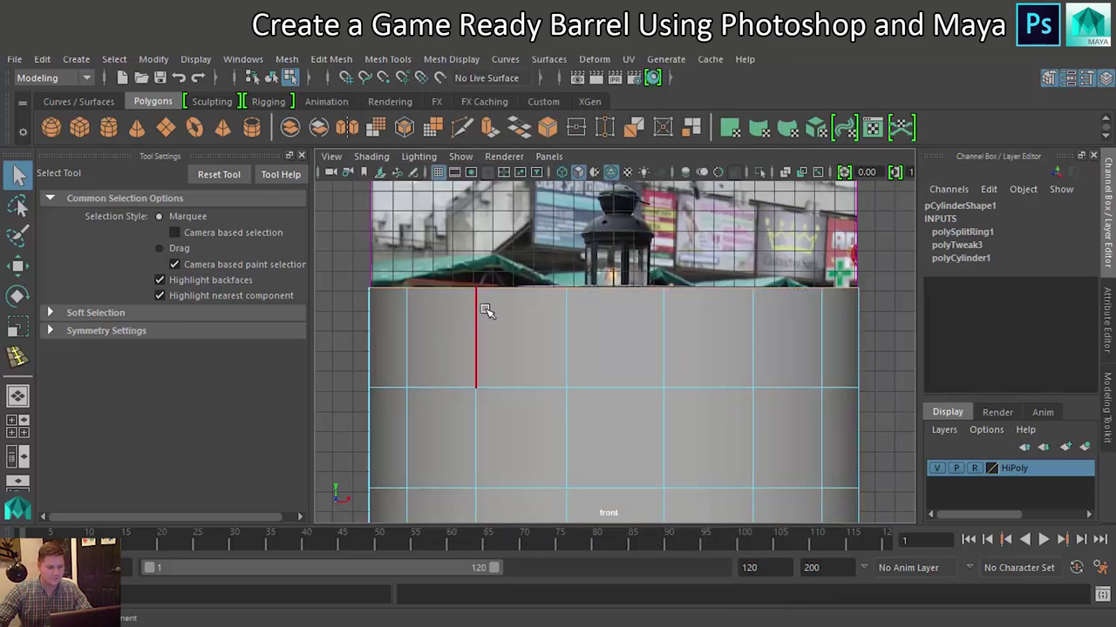
pyautogui.press('4')
pyautogui.press('5')
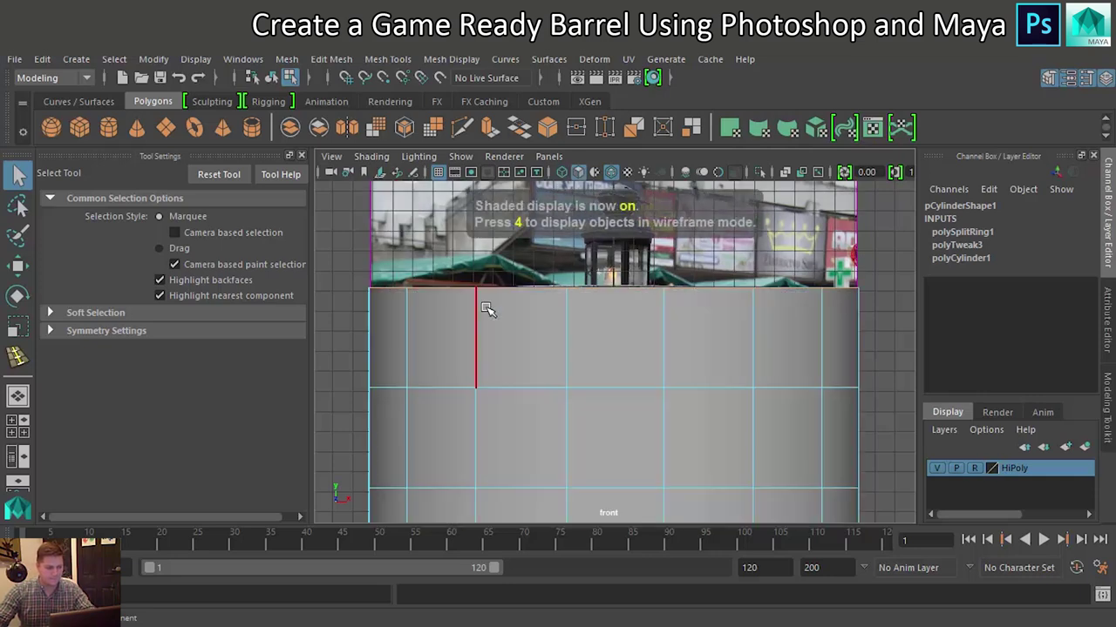
pyautogui.press('4')
pyautogui.press('5')
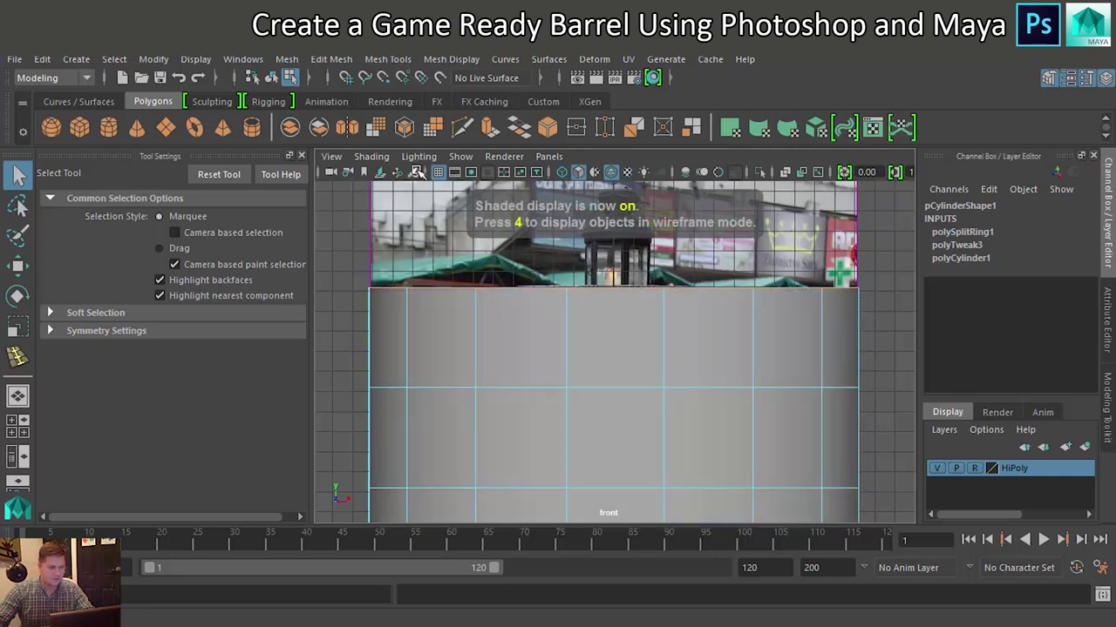
pyautogui.click(371, 156)
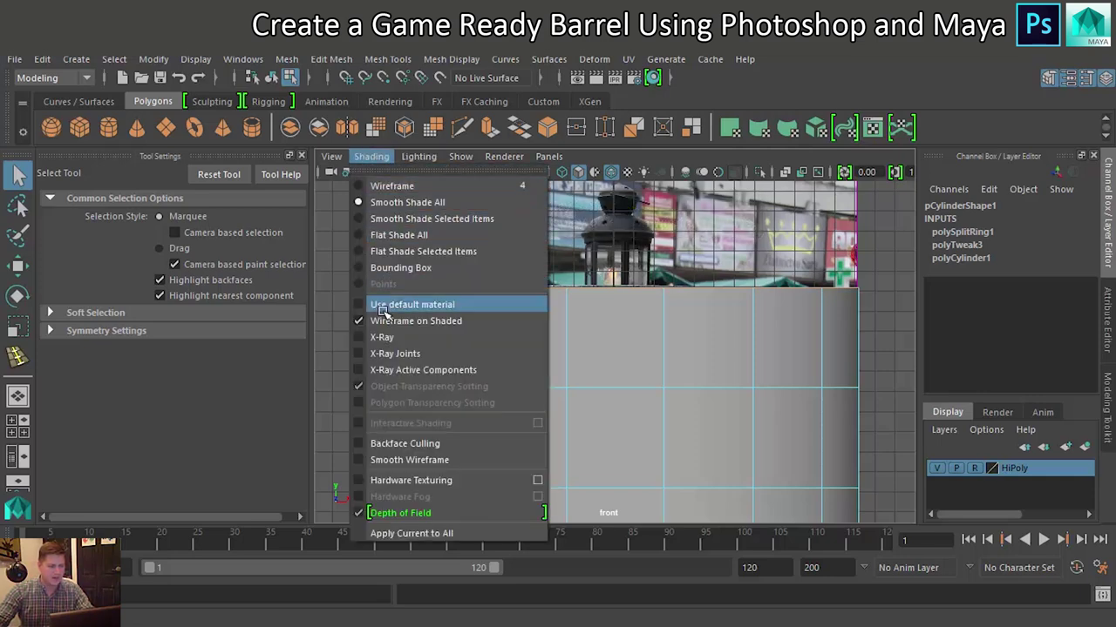
pyautogui.click(382, 338)
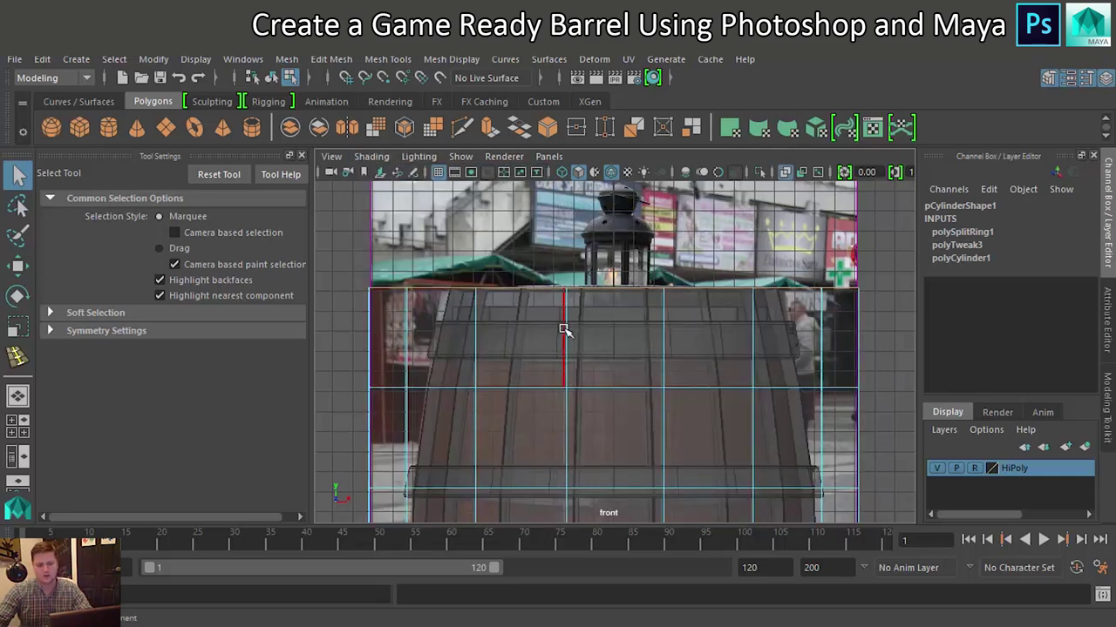
# Scale the cylinder's top edge loop uniformly to about 0.665 to match the high-poly barrel's top rim.
pyautogui.press('r')
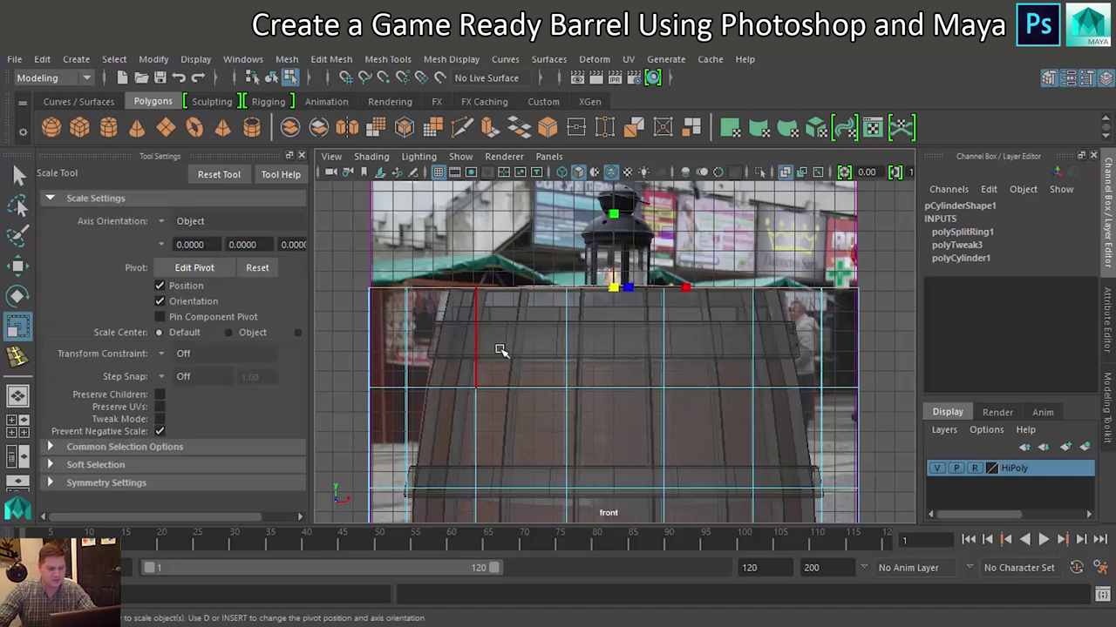
pyautogui.moveTo(615, 290); pyautogui.dragTo(497, 322)
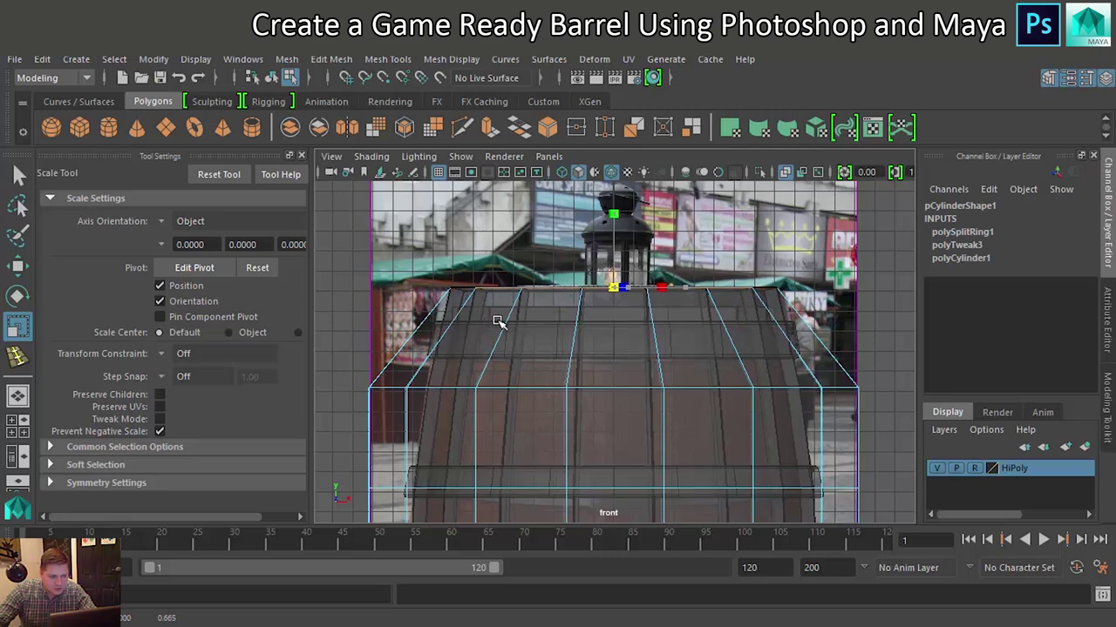
pyautogui.scroll(5, 502, 316)
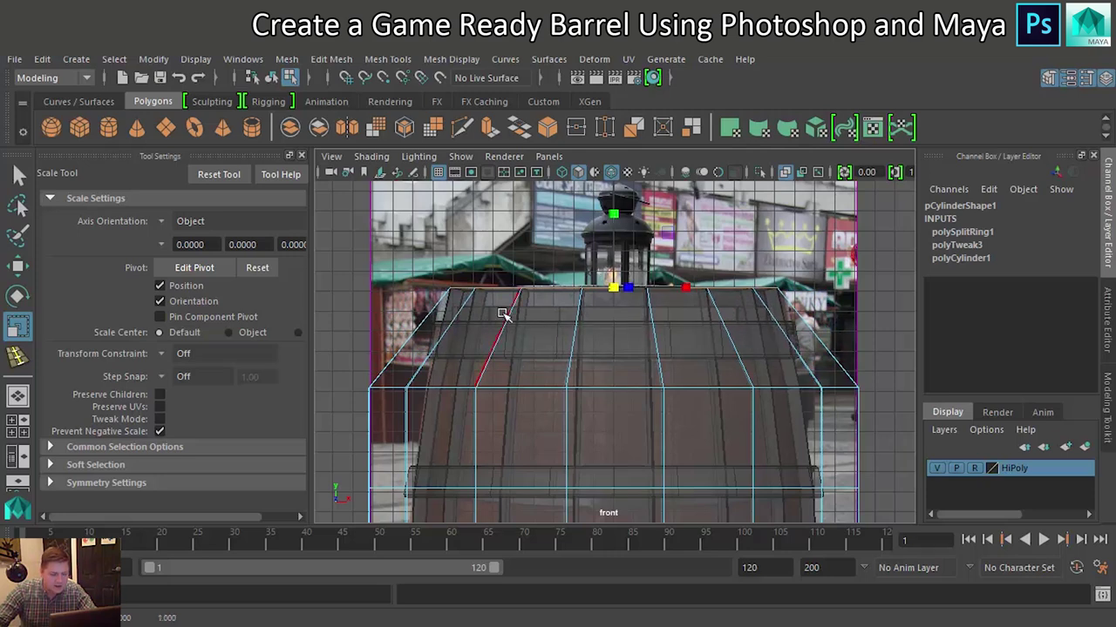
pyautogui.keyDown('alt'); pyautogui.moveTo(496, 279); pyautogui.dragTo(841, 367, button='middle'); pyautogui.keyUp('alt')
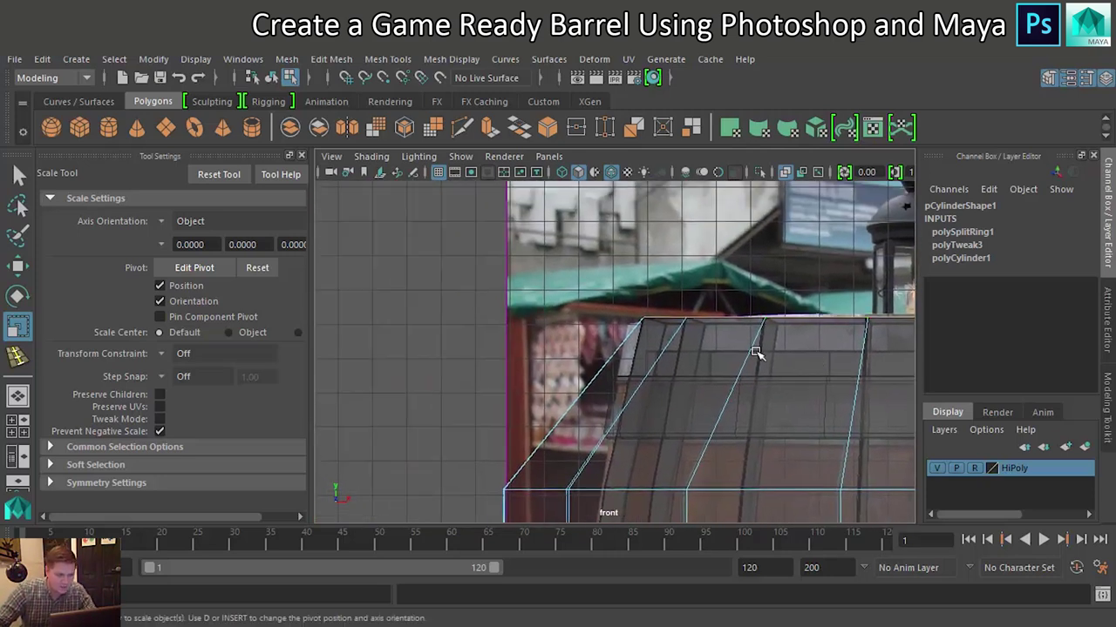
pyautogui.keyDown('alt'); pyautogui.moveTo(759, 354); pyautogui.dragTo(1002, 366, button='right'); pyautogui.keyUp('alt')
pyautogui.keyDown('alt'); pyautogui.moveTo(758, 329); pyautogui.dragTo(644, 387, button='middle'); pyautogui.keyUp('alt')
pyautogui.keyDown('alt'); pyautogui.moveTo(697, 385); pyautogui.dragTo(863, 384, button='right'); pyautogui.keyUp('alt')
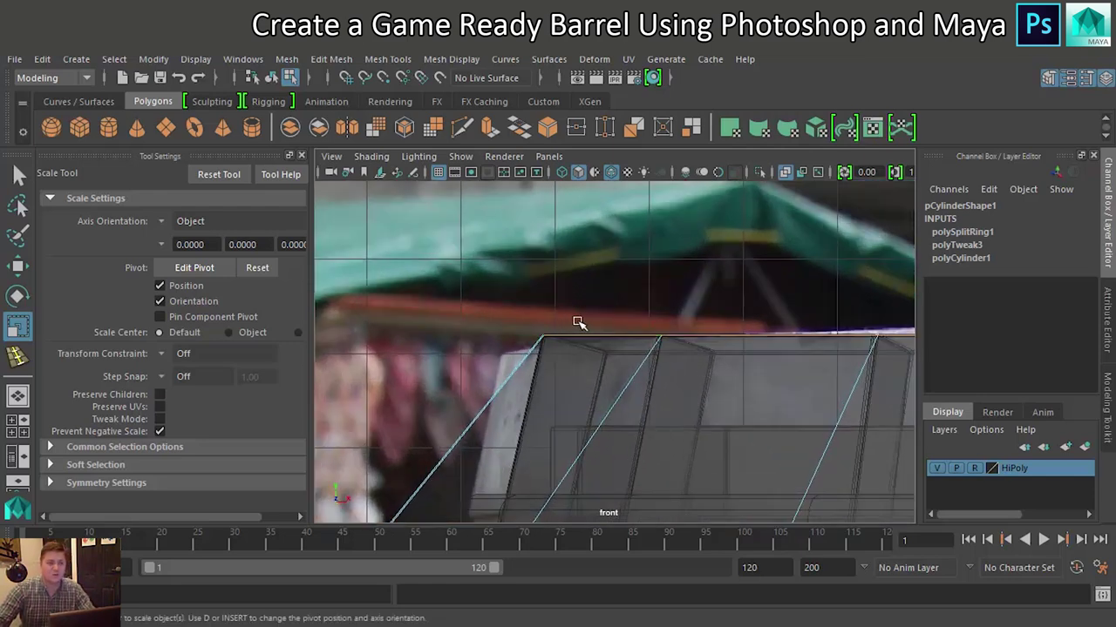
pyautogui.scroll(-4, 608, 326)
pyautogui.keyDown('alt'); pyautogui.moveTo(607, 326); pyautogui.dragTo(535, 271, button='middle'); pyautogui.keyUp('alt')
pyautogui.scroll(-4, 610, 353)
pyautogui.keyDown('alt'); pyautogui.moveTo(610, 353); pyautogui.dragTo(498, 292, button='middle'); pyautogui.keyUp('alt')
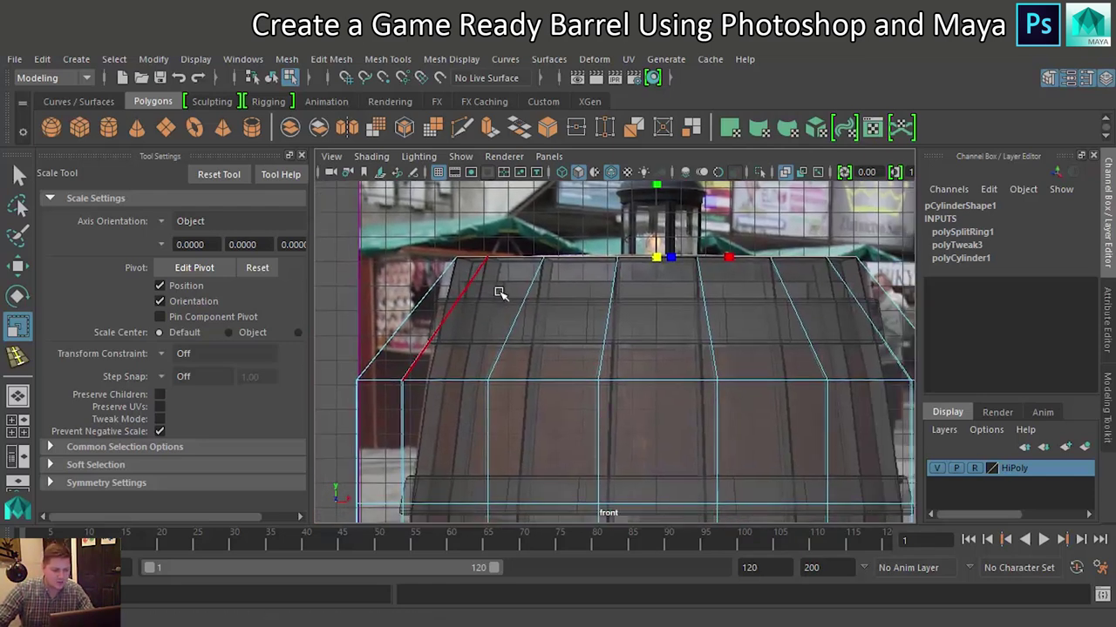
# Scale the first and second edge loops below the cylinder's top rim inward to follow the high-poly barrel's outline.
pyautogui.click(567, 379)
pyautogui.doubleClick(610, 380)
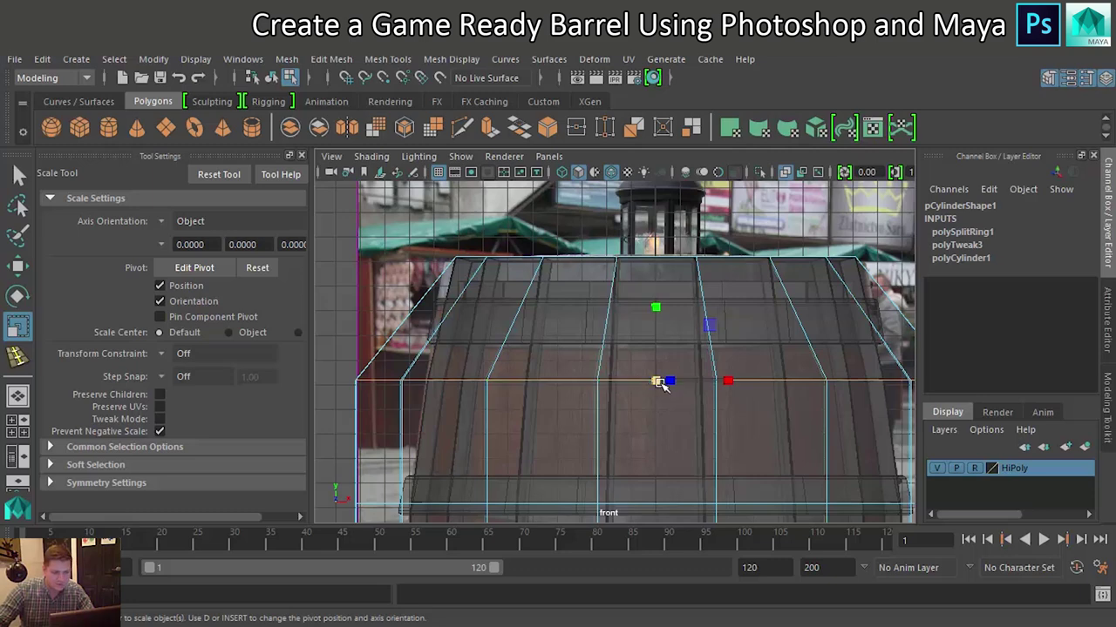
pyautogui.moveTo(658, 382); pyautogui.dragTo(558, 403)
pyautogui.keyDown('alt'); pyautogui.moveTo(563, 405); pyautogui.dragTo(546, 262, button='middle'); pyautogui.keyUp('alt')
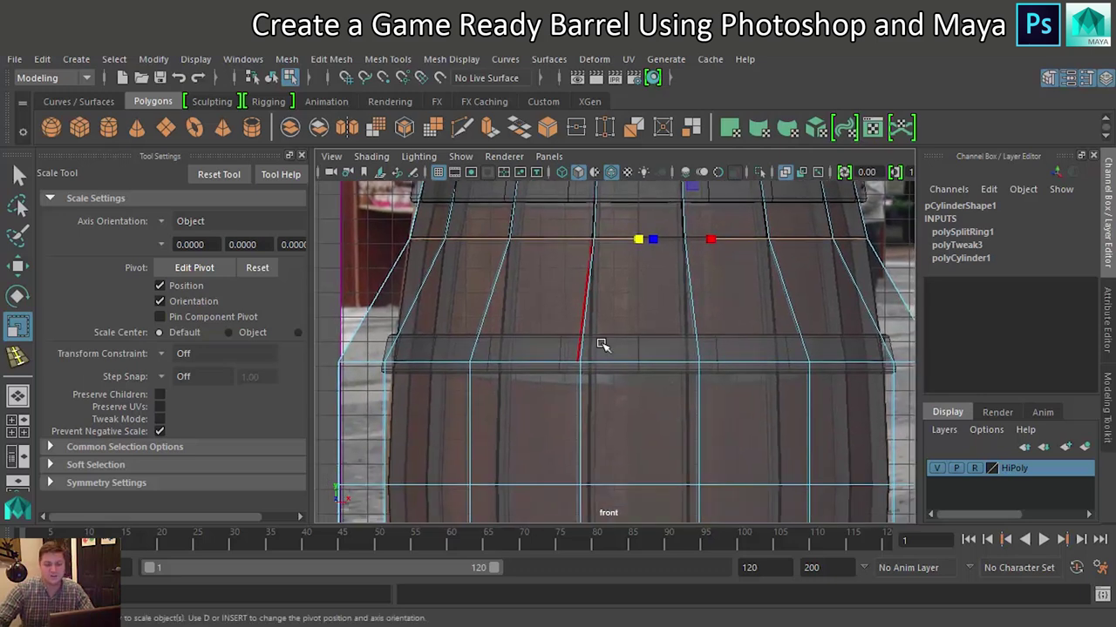
pyautogui.doubleClick(637, 364)
pyautogui.moveTo(639, 364); pyautogui.dragTo(562, 391)
pyautogui.keyDown('alt'); pyautogui.moveTo(562, 392); pyautogui.dragTo(563, 229, button='middle'); pyautogui.keyUp('alt')
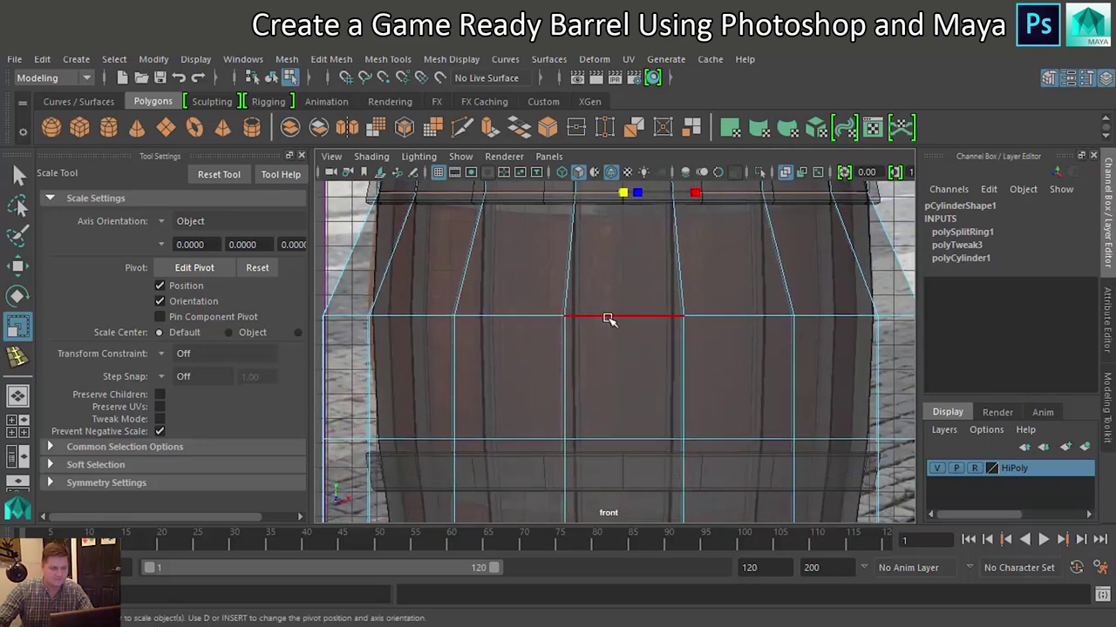
# Scale the middle edge loop and the loop just below it inward to match the high-poly barrel's sides.
pyautogui.doubleClick(608, 319)
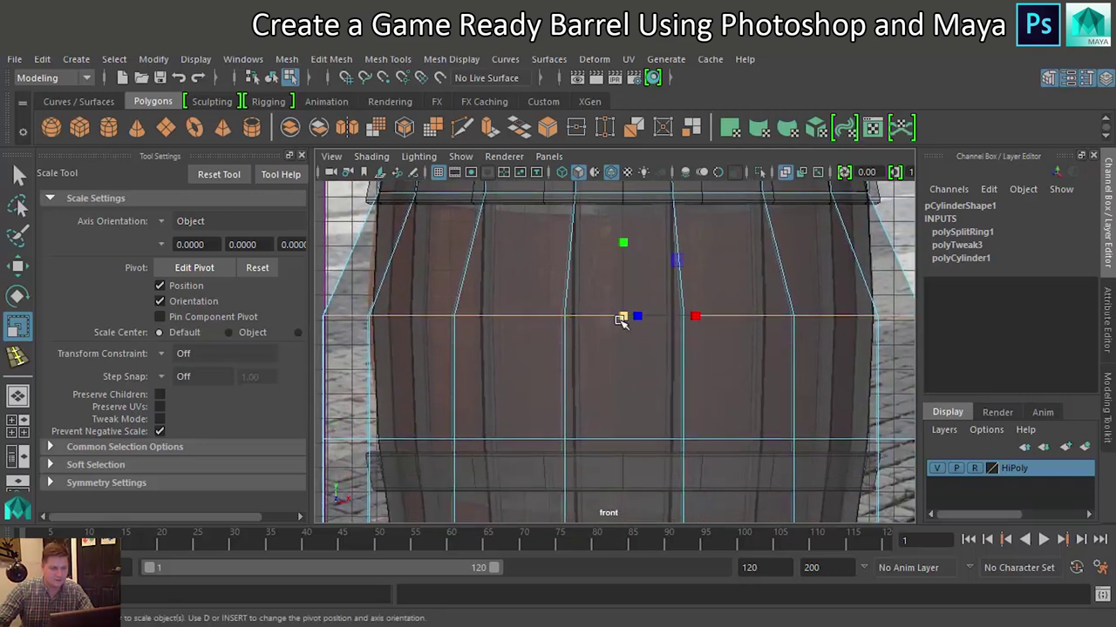
pyautogui.moveTo(622, 319); pyautogui.dragTo(552, 331)
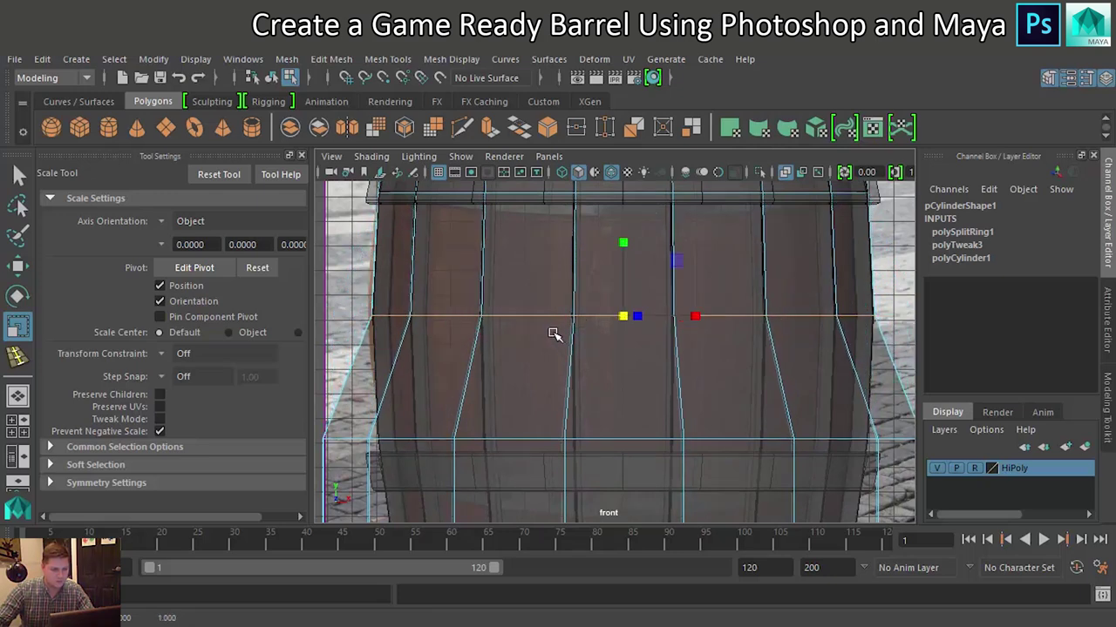
pyautogui.keyDown('alt'); pyautogui.moveTo(553, 331); pyautogui.dragTo(563, 228, button='middle'); pyautogui.keyUp('alt')
pyautogui.doubleClick(617, 336)
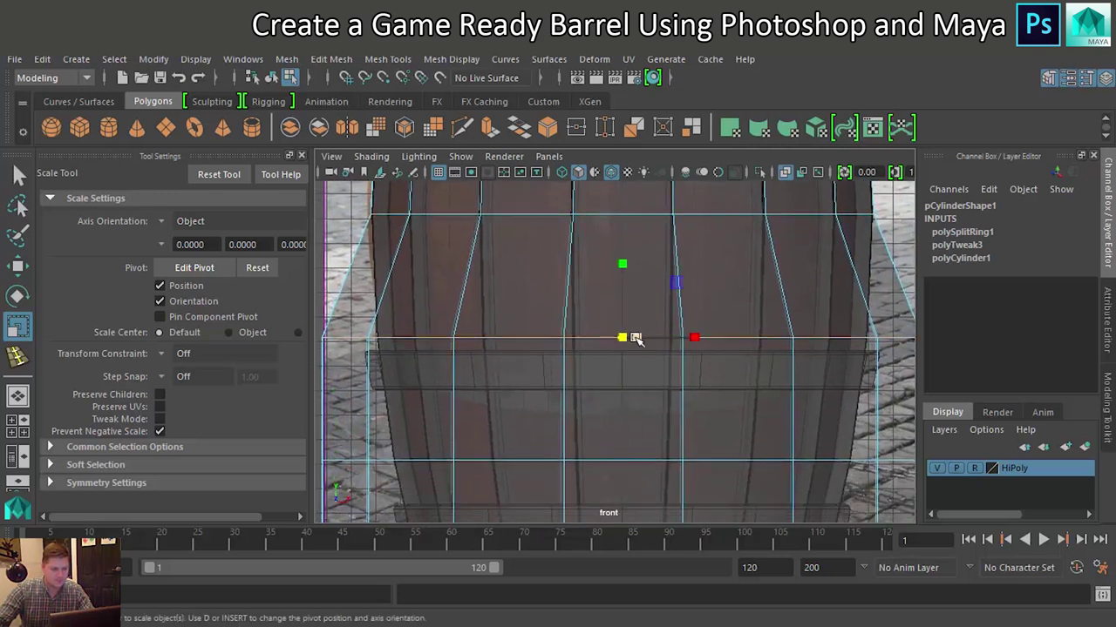
pyautogui.moveTo(621, 340); pyautogui.dragTo(545, 352)
# Scale the lowest inserted edge loop inward to the barrel's outline and the bottom rim loop to about 0.668.
pyautogui.keyDown('alt'); pyautogui.moveTo(582, 380); pyautogui.dragTo(568, 242, button='middle'); pyautogui.keyUp('alt')
pyautogui.doubleClick(615, 324)
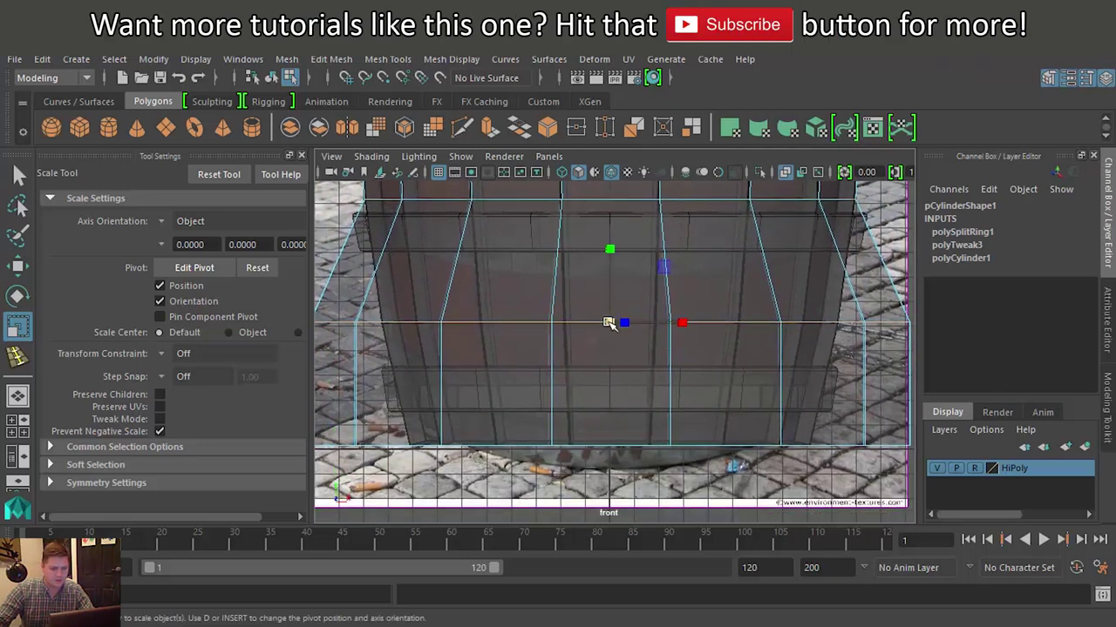
pyautogui.moveTo(608, 322); pyautogui.dragTo(508, 326)
pyautogui.keyDown('alt'); pyautogui.moveTo(533, 358); pyautogui.dragTo(515, 302, button='middle'); pyautogui.keyUp('alt')
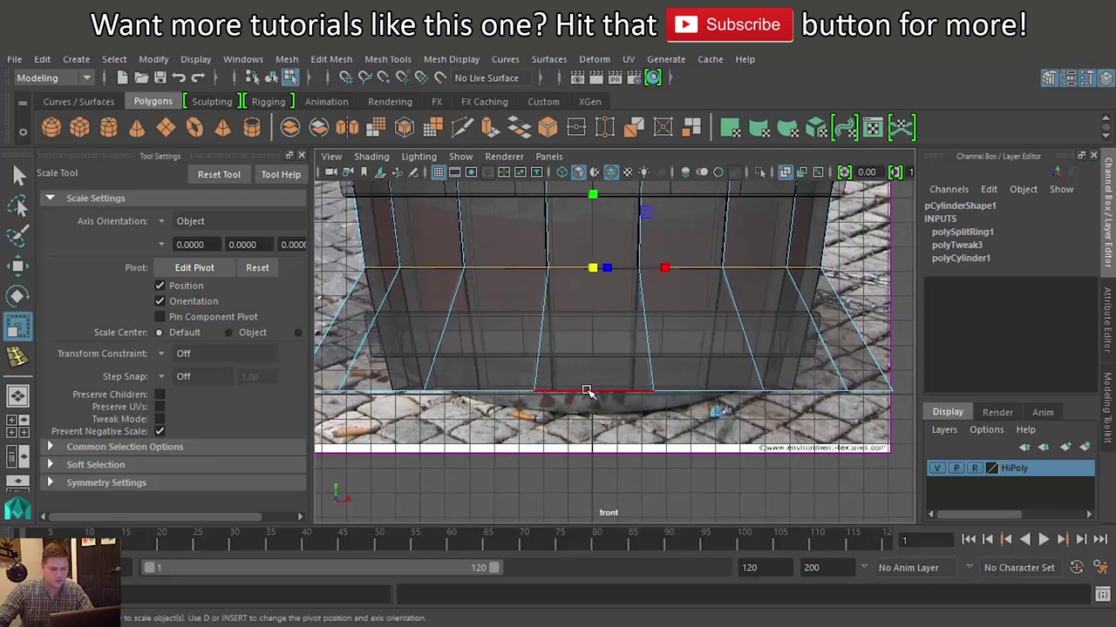
pyautogui.doubleClick(586, 389)
pyautogui.moveTo(596, 392); pyautogui.dragTo(453, 384)
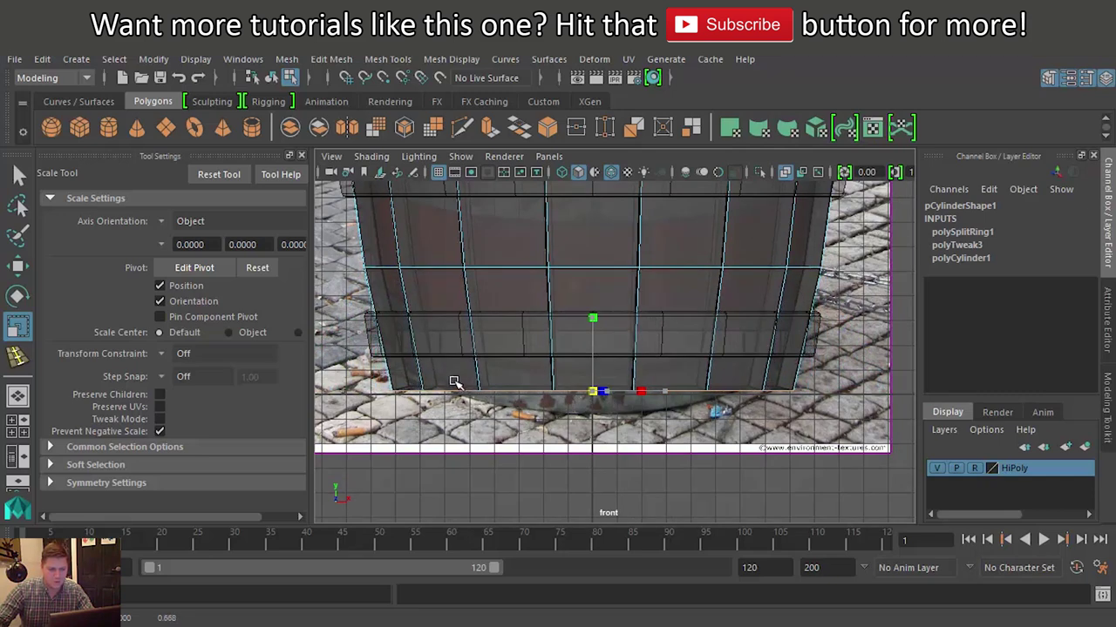
# Return the cylinder to object selection and inspect its fit around the high-poly barrel in the perspective view.
pyautogui.scroll(-6, 510, 314)
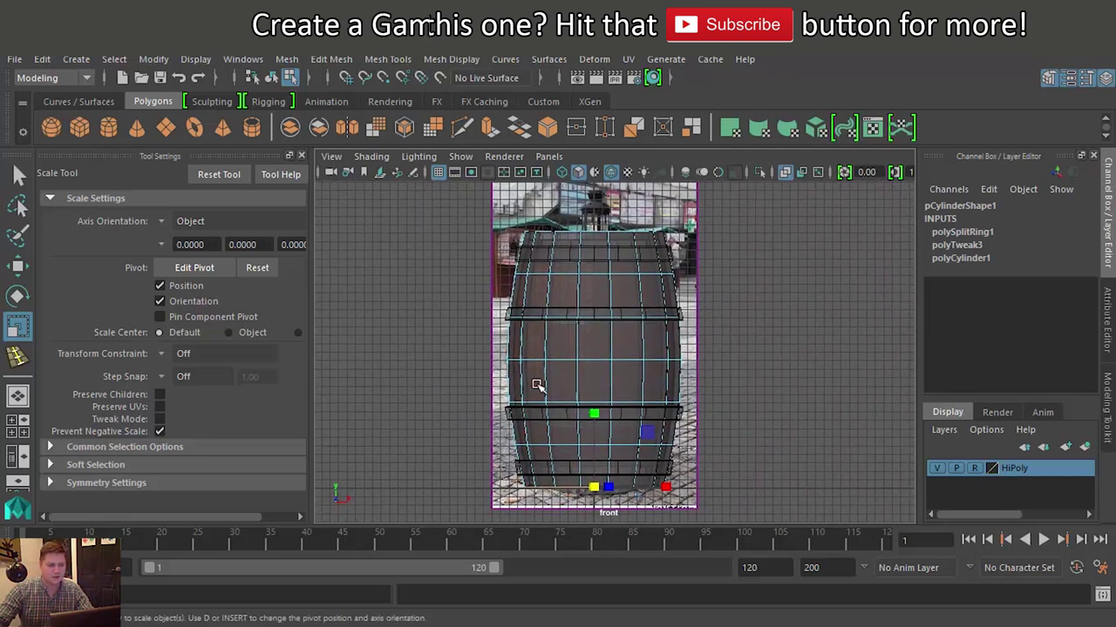
pyautogui.moveTo(596, 284); pyautogui.dragTo(666, 151, button='right')
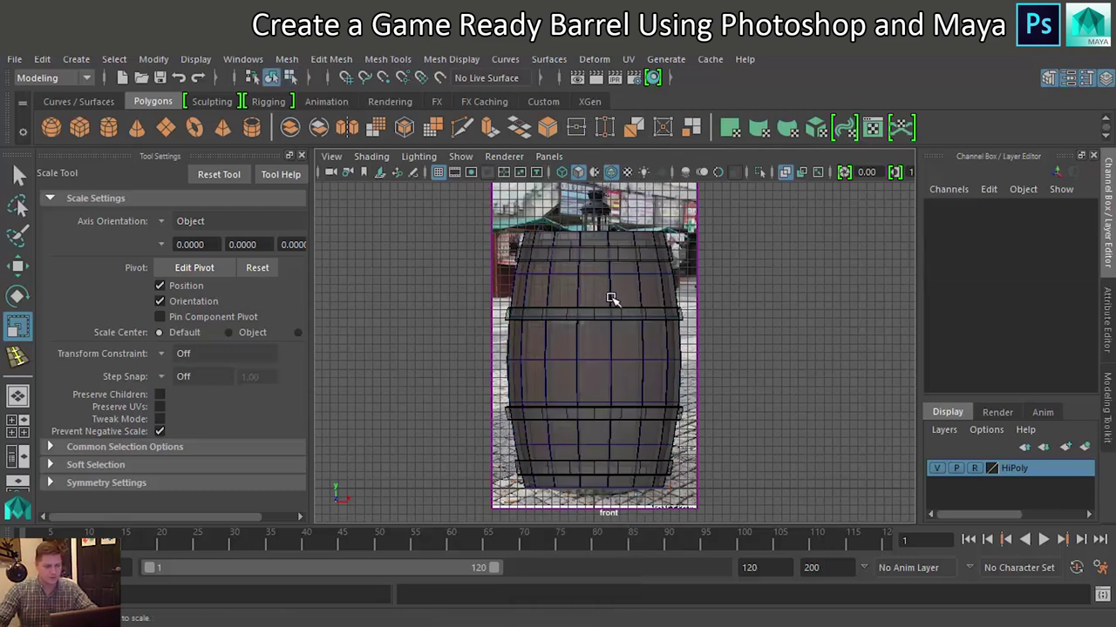
pyautogui.press('space')
pyautogui.press('space')
pyautogui.scroll(5, 708, 270)
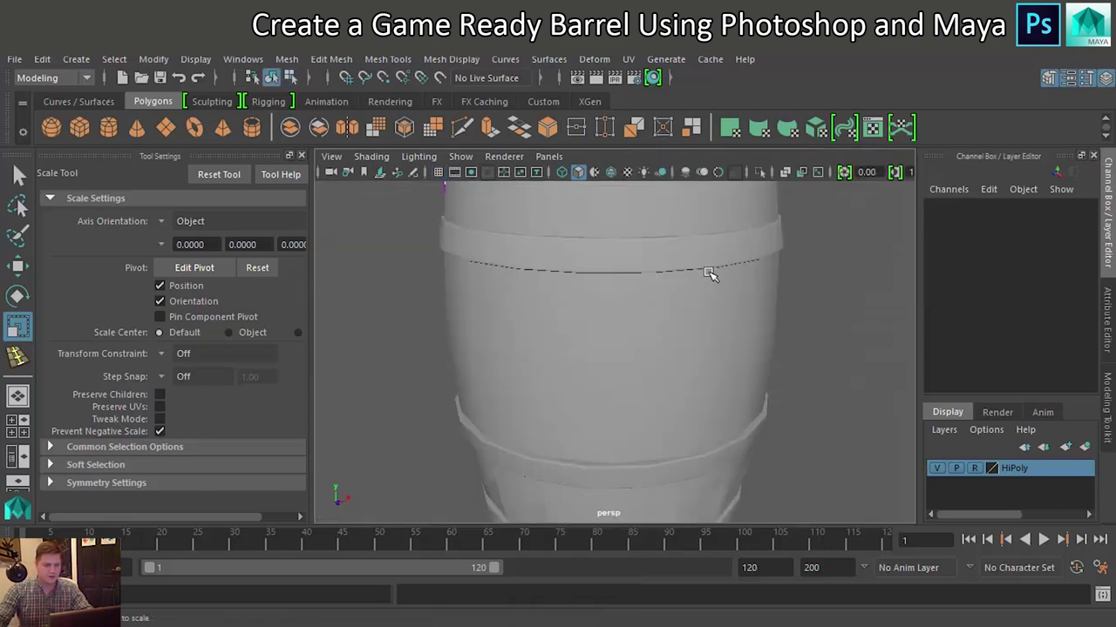
pyautogui.scroll(-5, 708, 271)
pyautogui.keyDown('alt'); pyautogui.moveTo(711, 284); pyautogui.dragTo(693, 284); pyautogui.keyUp('alt')
pyautogui.keyDown('alt'); pyautogui.moveTo(693, 284); pyautogui.dragTo(740, 296, button='right'); pyautogui.keyUp('alt')
pyautogui.keyDown('alt'); pyautogui.moveTo(740, 296); pyautogui.dragTo(673, 320); pyautogui.keyUp('alt')
pyautogui.keyDown('alt'); pyautogui.moveTo(804, 386); pyautogui.dragTo(847, 436); pyautogui.keyUp('alt')
# Toggle the HiPoly layer's visibility to compare the low-poly and high-poly barrels, leaving the layer hidden.
pyautogui.click(934, 469)
pyautogui.click(934, 469)
pyautogui.click(934, 469)
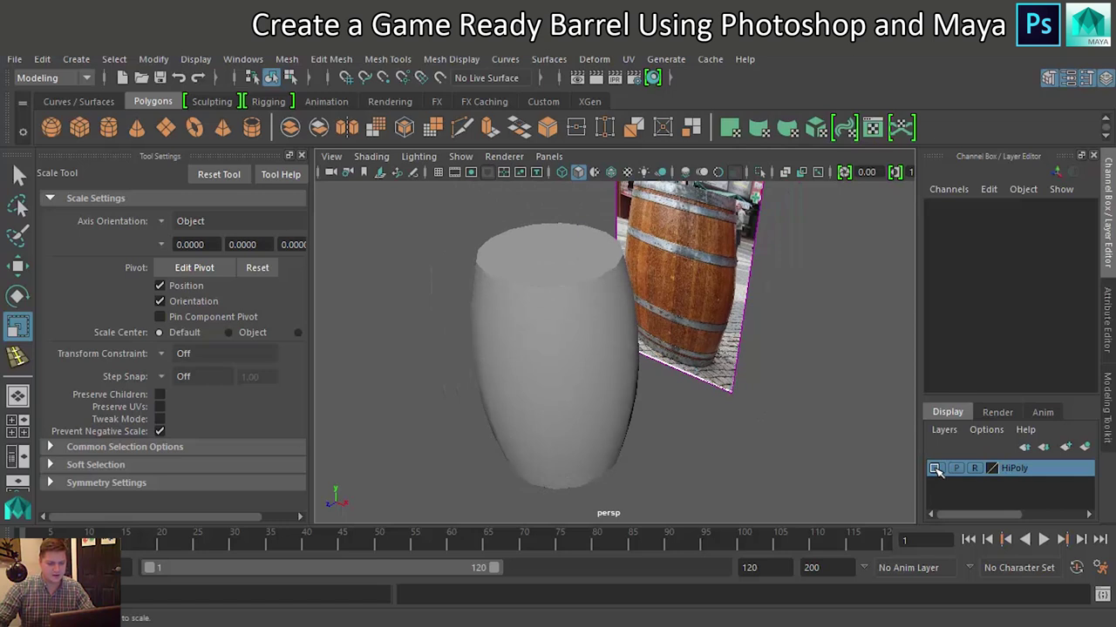
pyautogui.click(934, 469)
pyautogui.click(934, 469)
pyautogui.click(934, 469)
pyautogui.click(934, 468)
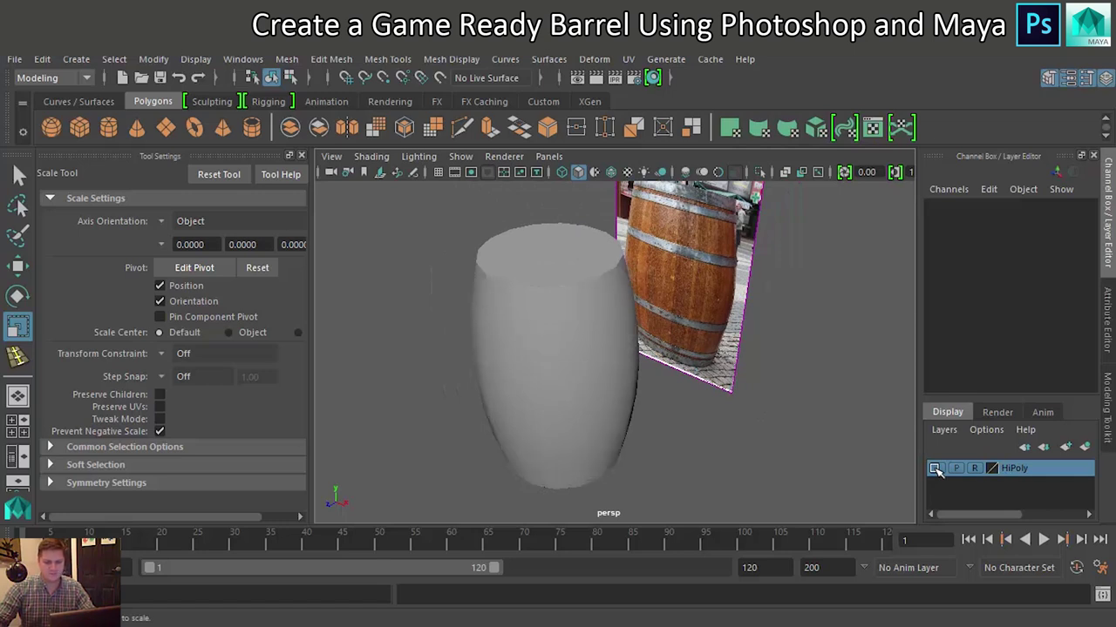
# Show the HiPoly layer again and select the low-poly cylinder, viewing its top cap.
pyautogui.click(934, 469)
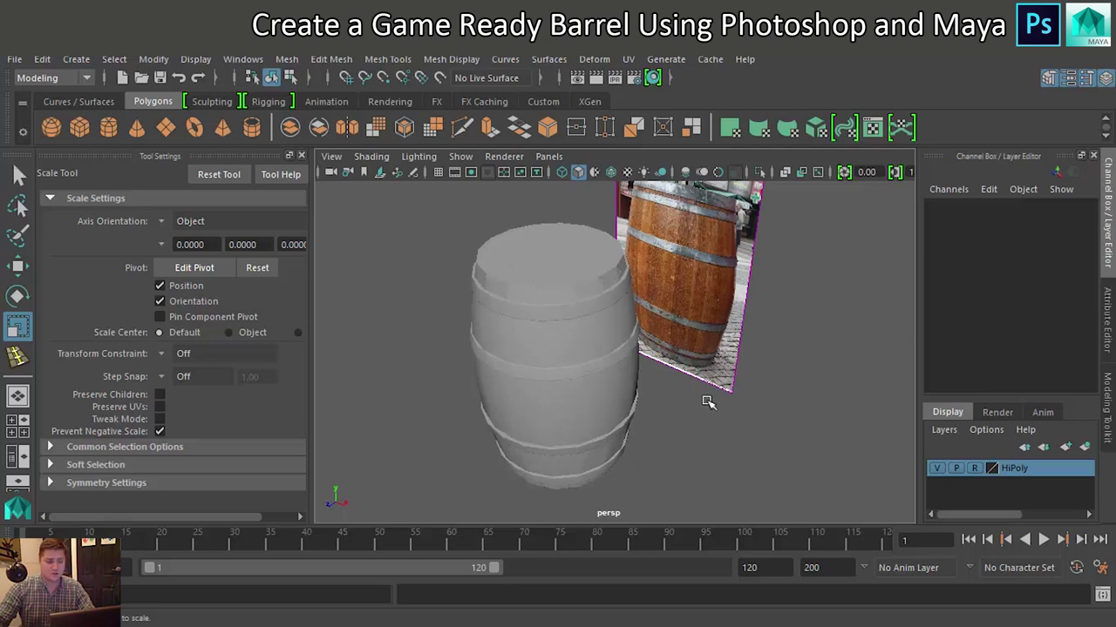
pyautogui.keyDown('alt'); pyautogui.moveTo(704, 405); pyautogui.dragTo(607, 307); pyautogui.keyUp('alt')
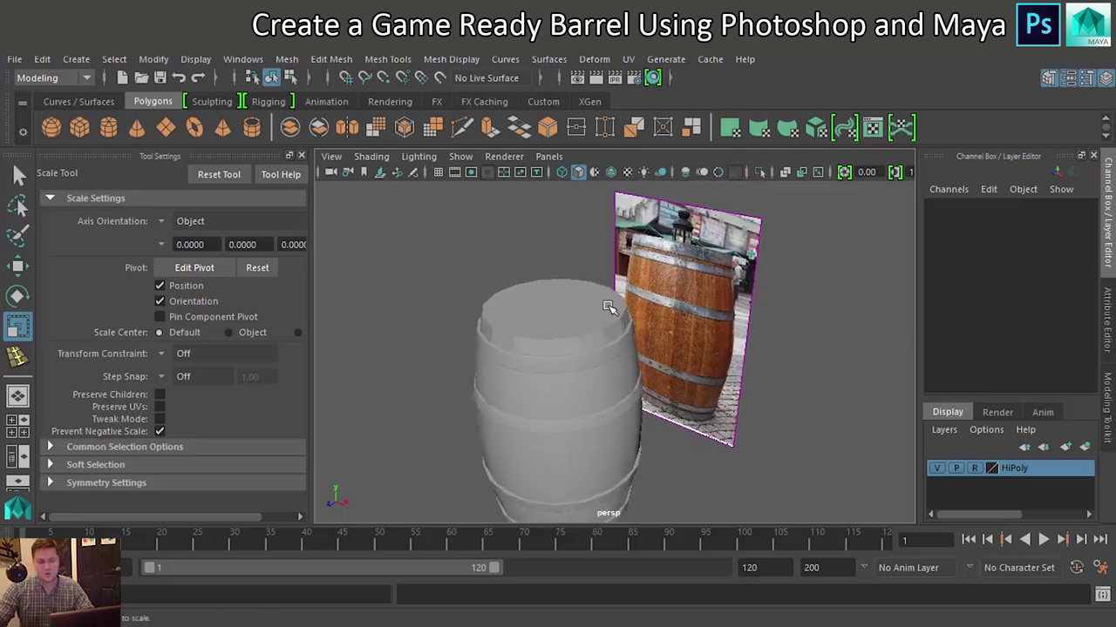
pyautogui.scroll(2, 568, 316)
pyautogui.click(556, 300)
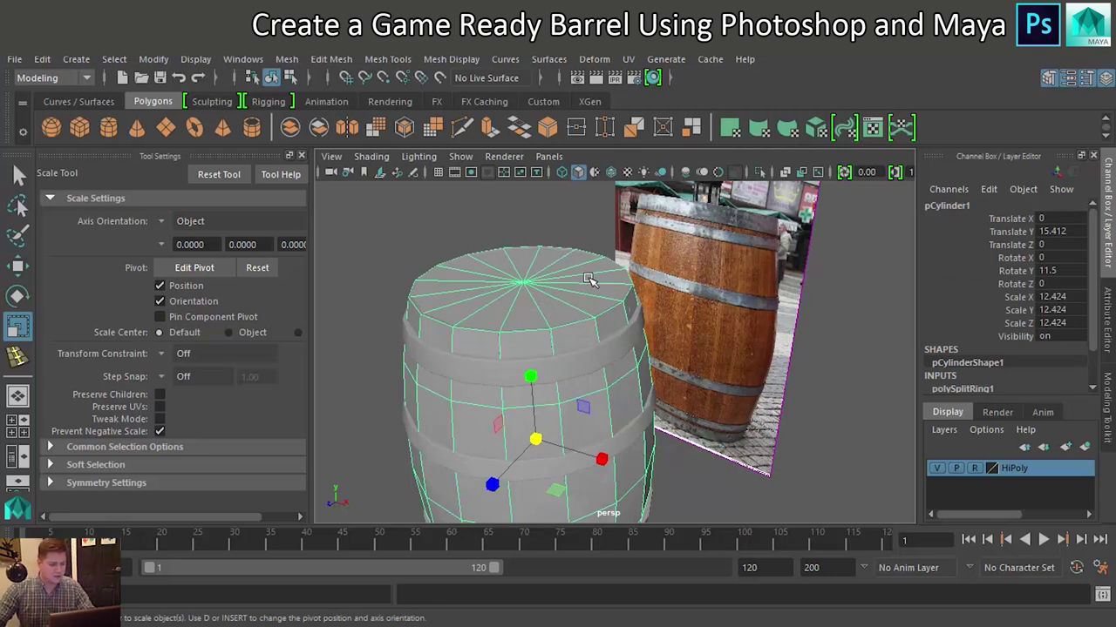
pyautogui.keyDown('alt'); pyautogui.moveTo(589, 279); pyautogui.dragTo(561, 291); pyautogui.keyUp('alt')
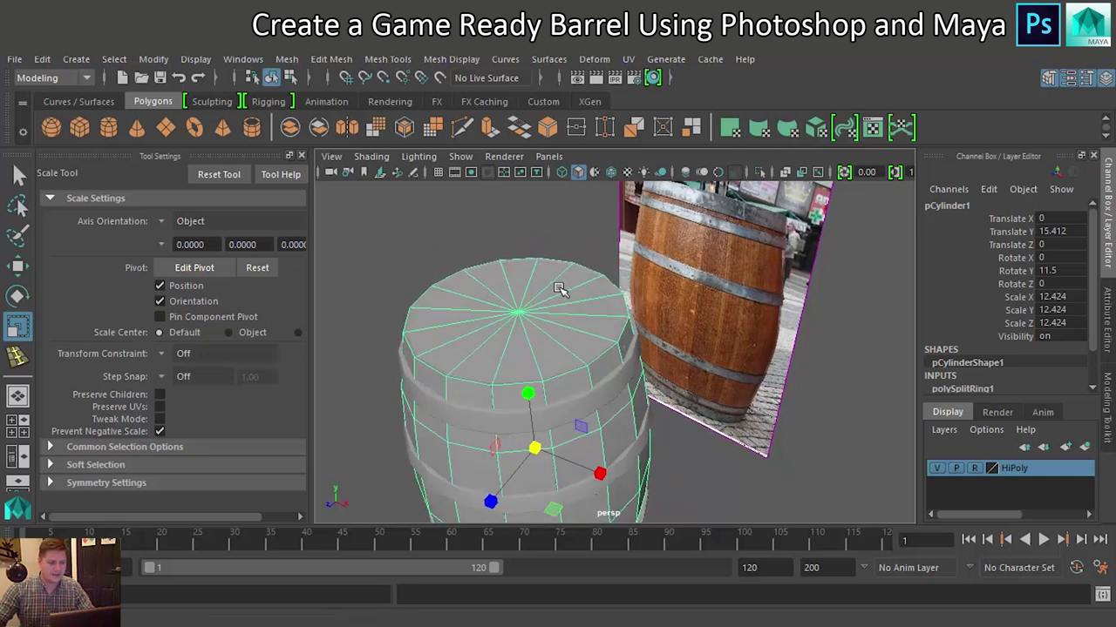
# Select all the triangular faces of the low-poly cylinder's top cap in face mode.
pyautogui.rightClick(520, 335)
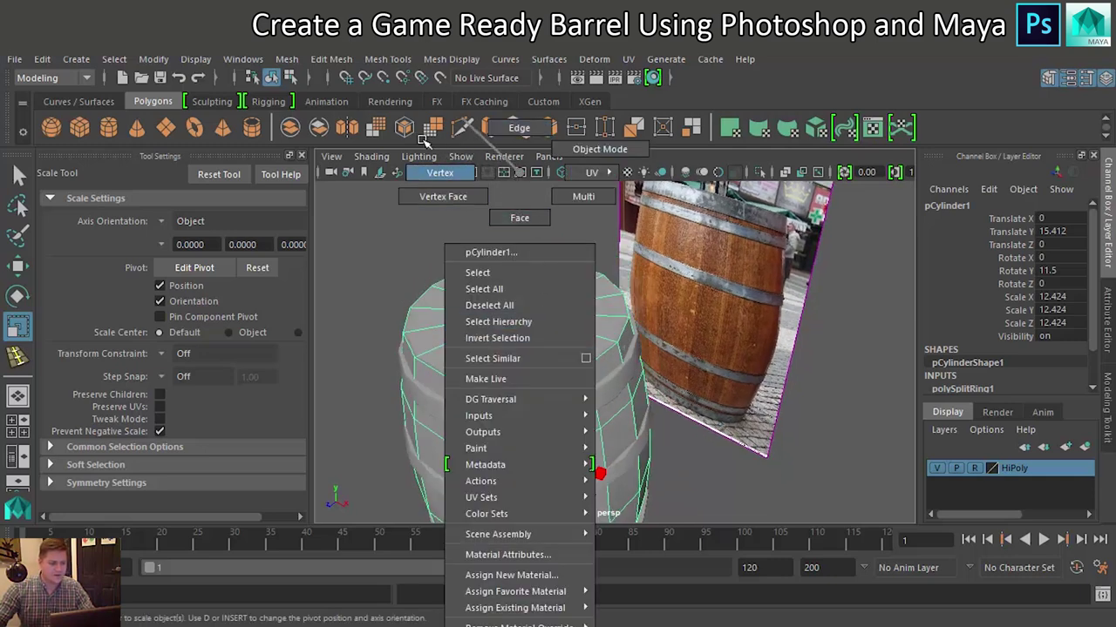
pyautogui.click(453, 202)
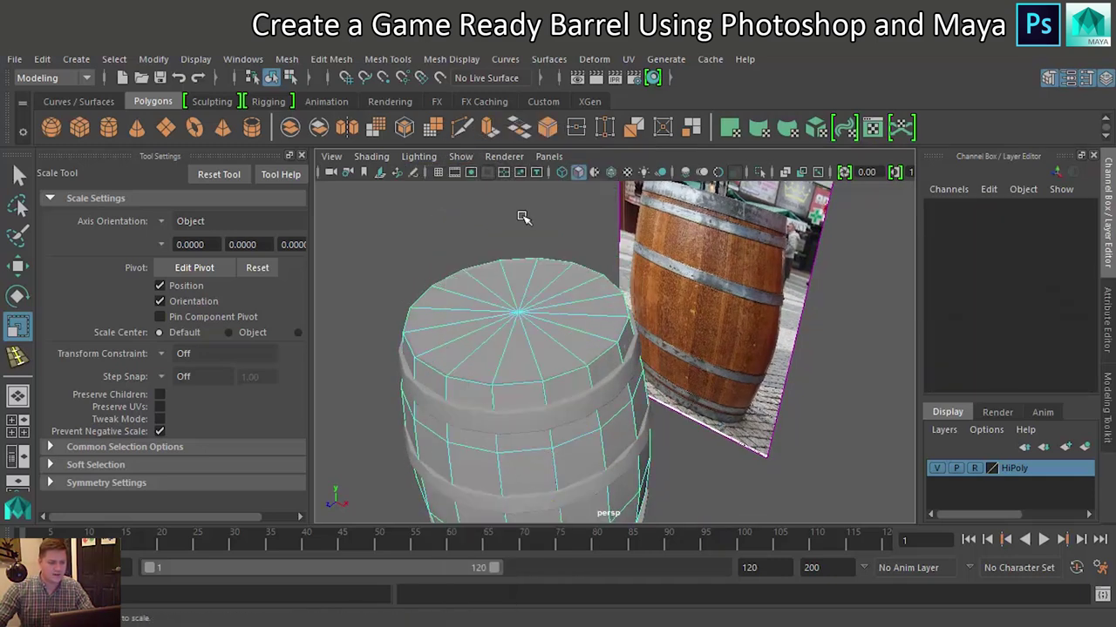
pyautogui.click(540, 283)
pyautogui.press('q')
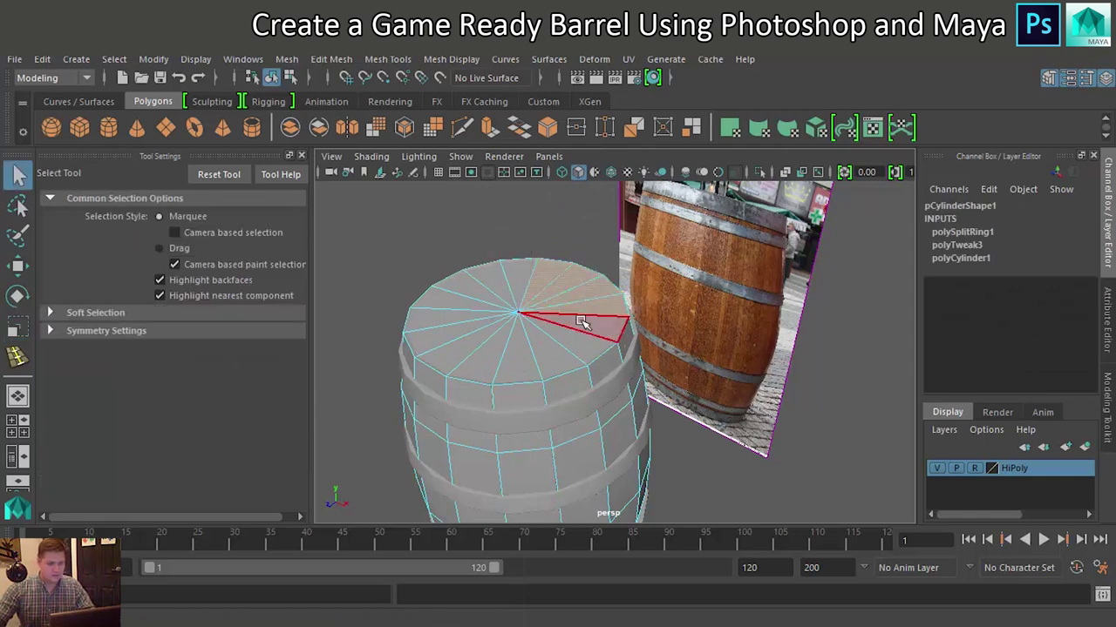
pyautogui.moveTo(521, 355)
pyautogui.mouseDown()
pyautogui.moveTo(463, 336)
pyautogui.moveTo(462, 291)
pyautogui.mouseUp()
pyautogui.keyDown('shift'); pyautogui.click(462, 291); pyautogui.keyUp('shift')
pyautogui.keyDown('shift'); pyautogui.click(486, 280); pyautogui.keyUp('shift')
pyautogui.keyDown('shift'); pyautogui.click(516, 277); pyautogui.keyUp('shift')
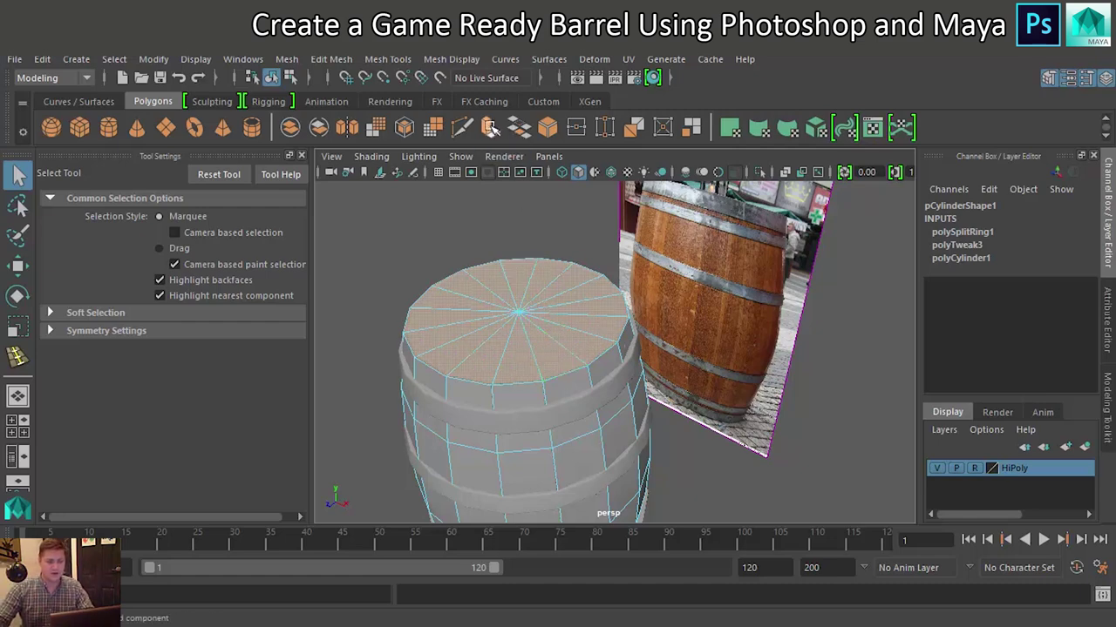
# Extrude the top cap faces, scaling them uniformly inward to form a rim and lowering them slightly to about Y 29.818.
pyautogui.click(1108, 389)
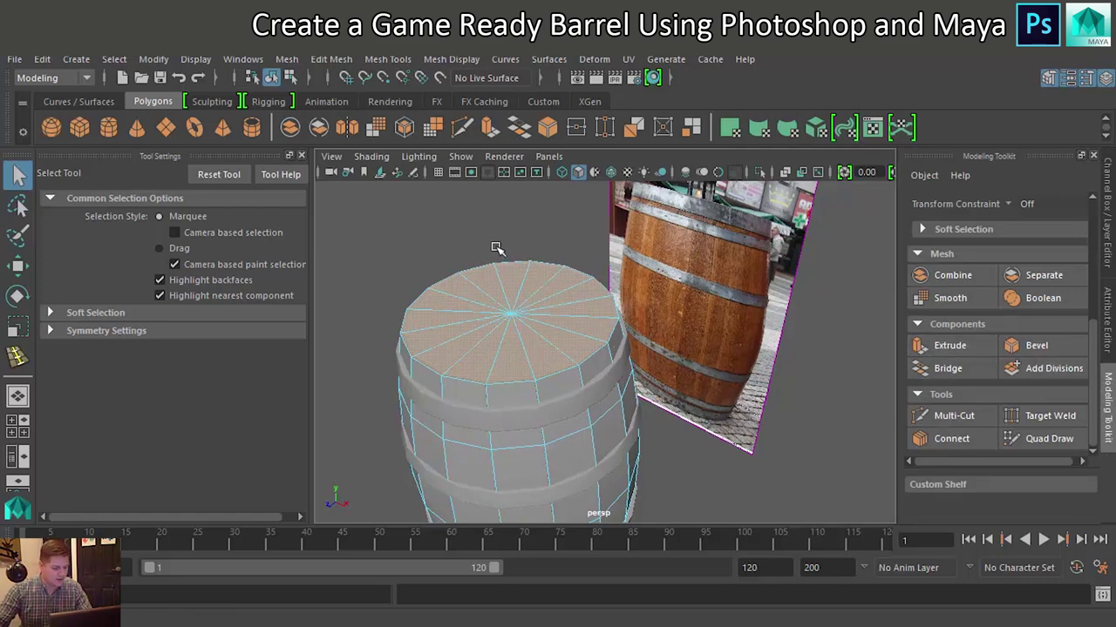
pyautogui.hotkey('ctrl', 'e')
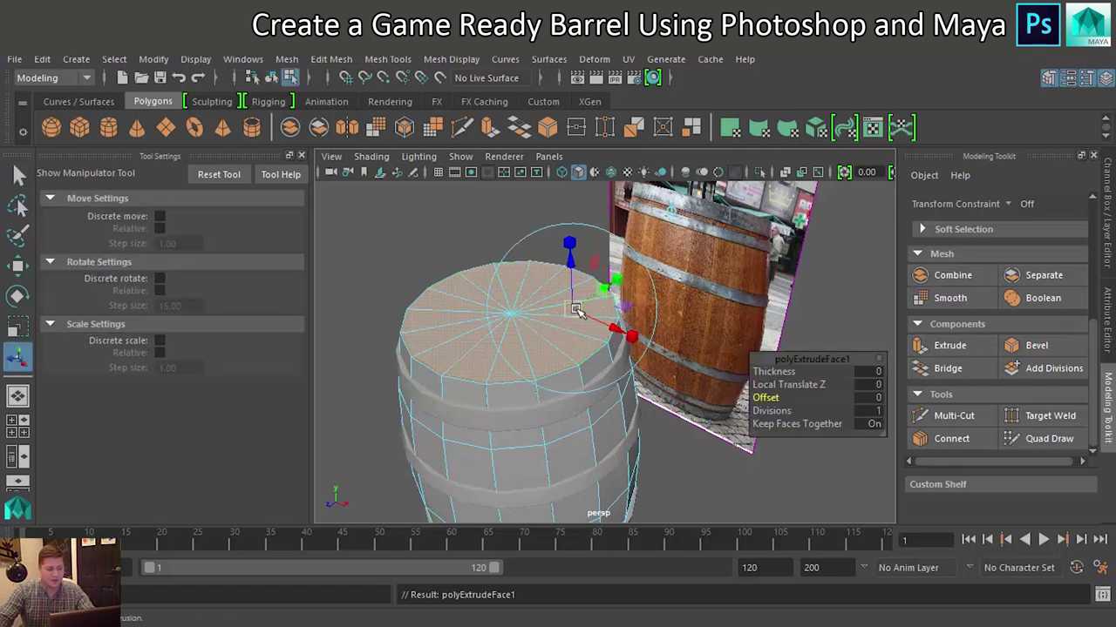
pyautogui.moveTo(599, 319); pyautogui.dragTo(590, 312)
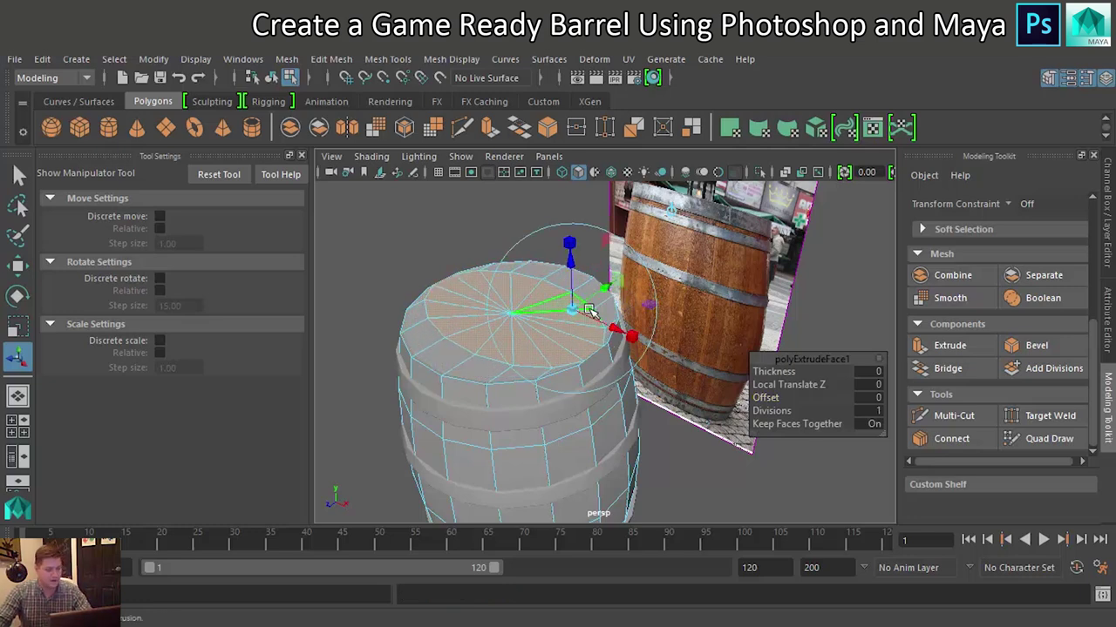
pyautogui.hotkey('ctrl', 'z')
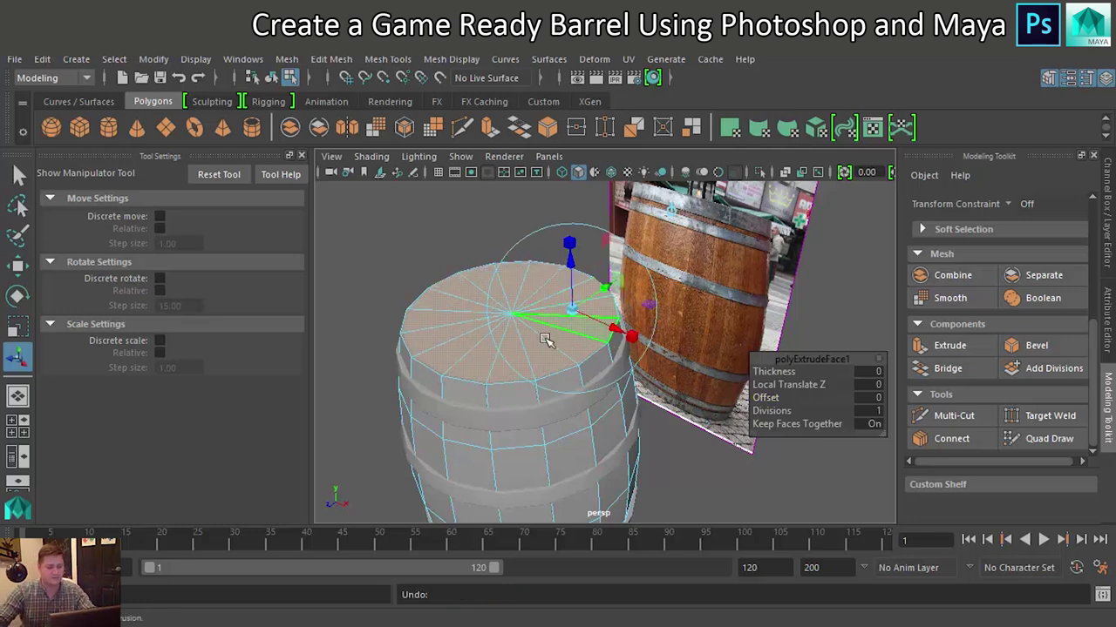
pyautogui.press('r')
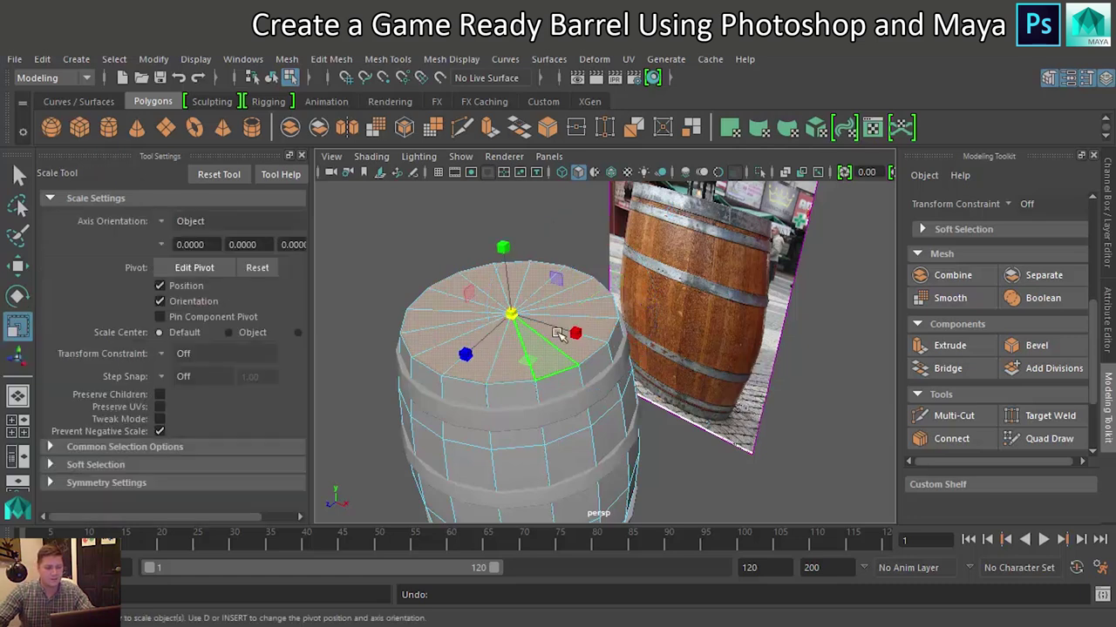
pyautogui.moveTo(511, 317); pyautogui.dragTo(497, 318)
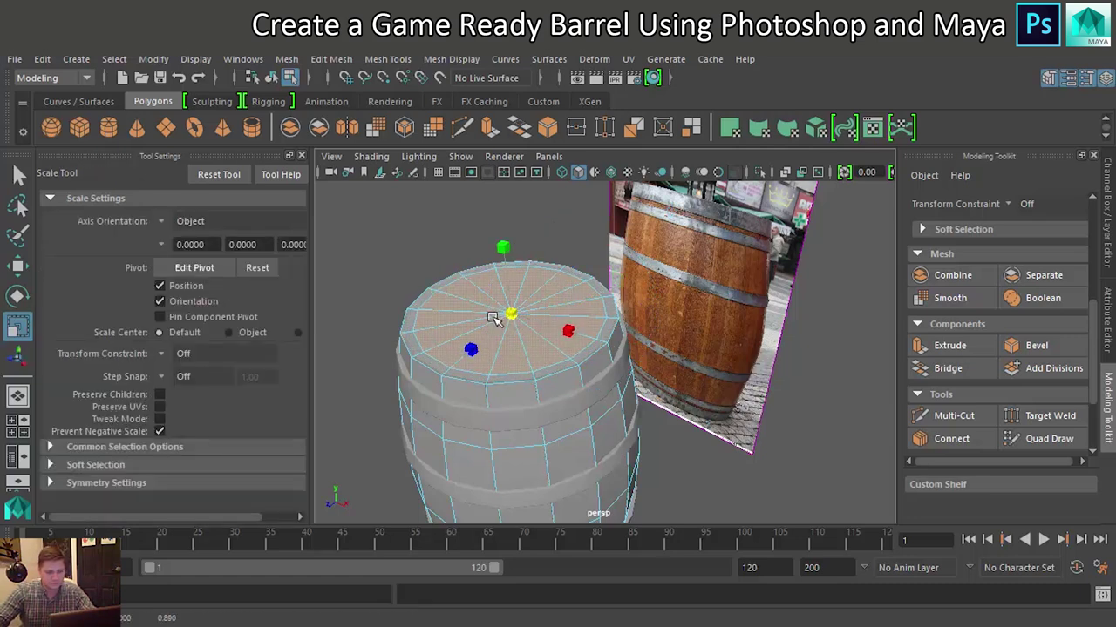
pyautogui.moveTo(493, 318); pyautogui.dragTo(502, 319)
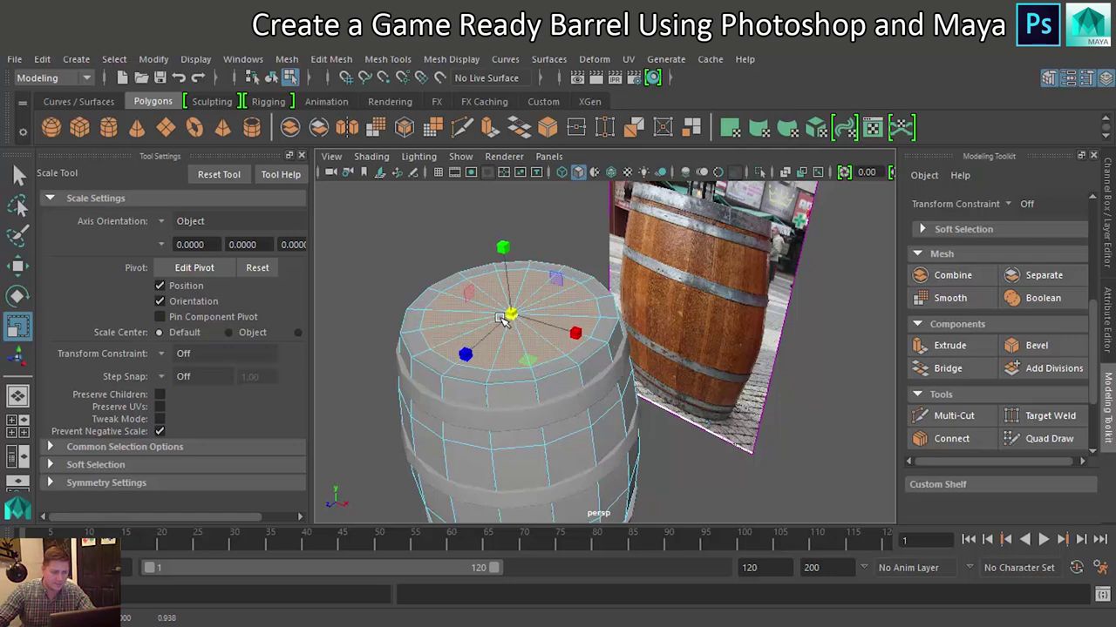
pyautogui.press('w')
pyautogui.moveTo(502, 244); pyautogui.dragTo(502, 250)
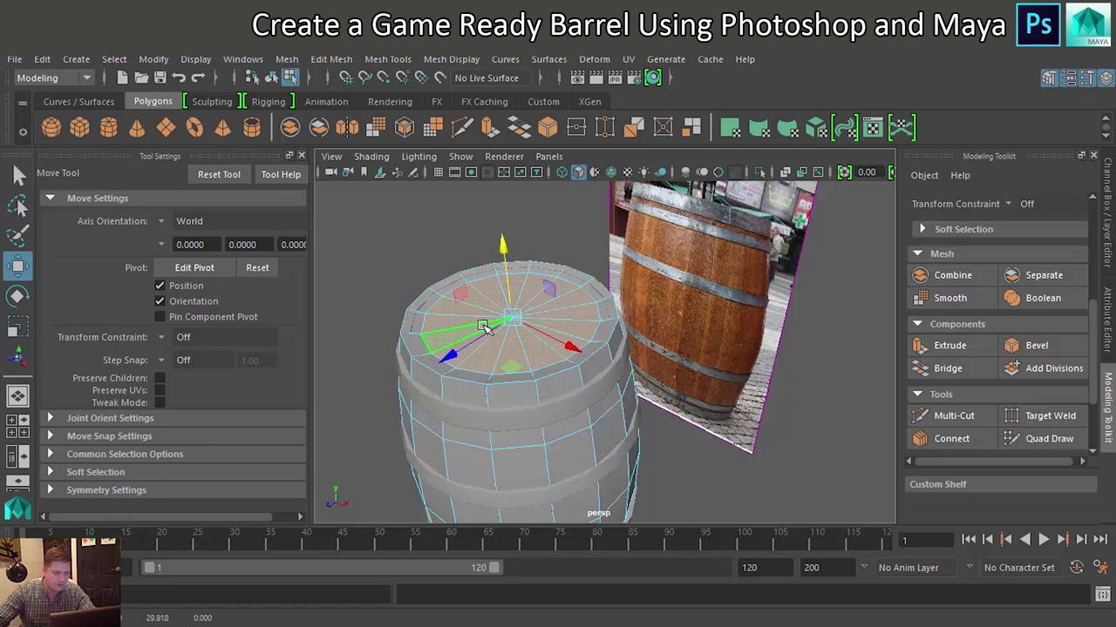
# Scale the inset top faces outward to narrow the rim and raise them level with the rim's upper edge.
pyautogui.scroll(5, 479, 324)
pyautogui.scroll(3, 441, 314)
pyautogui.keyDown('alt'); pyautogui.moveTo(441, 314); pyautogui.dragTo(863, 449, button='middle'); pyautogui.keyUp('alt')
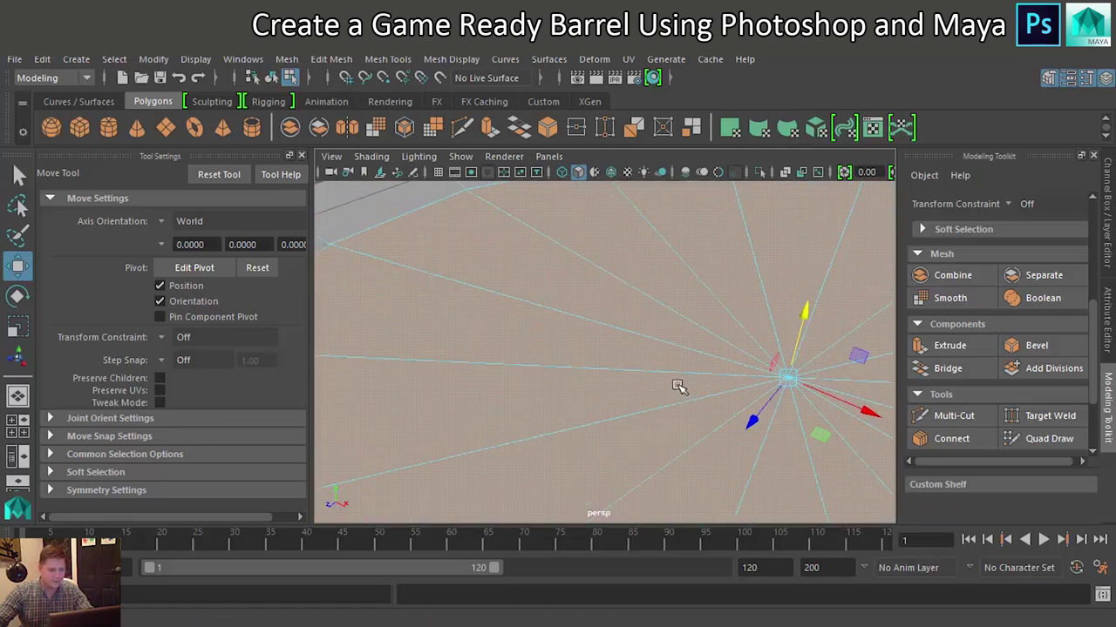
pyautogui.keyDown('alt'); pyautogui.moveTo(697, 383); pyautogui.dragTo(672, 386, button='right'); pyautogui.keyUp('alt')
pyautogui.keyDown('alt'); pyautogui.moveTo(672, 386); pyautogui.dragTo(685, 396, button='middle'); pyautogui.keyUp('alt')
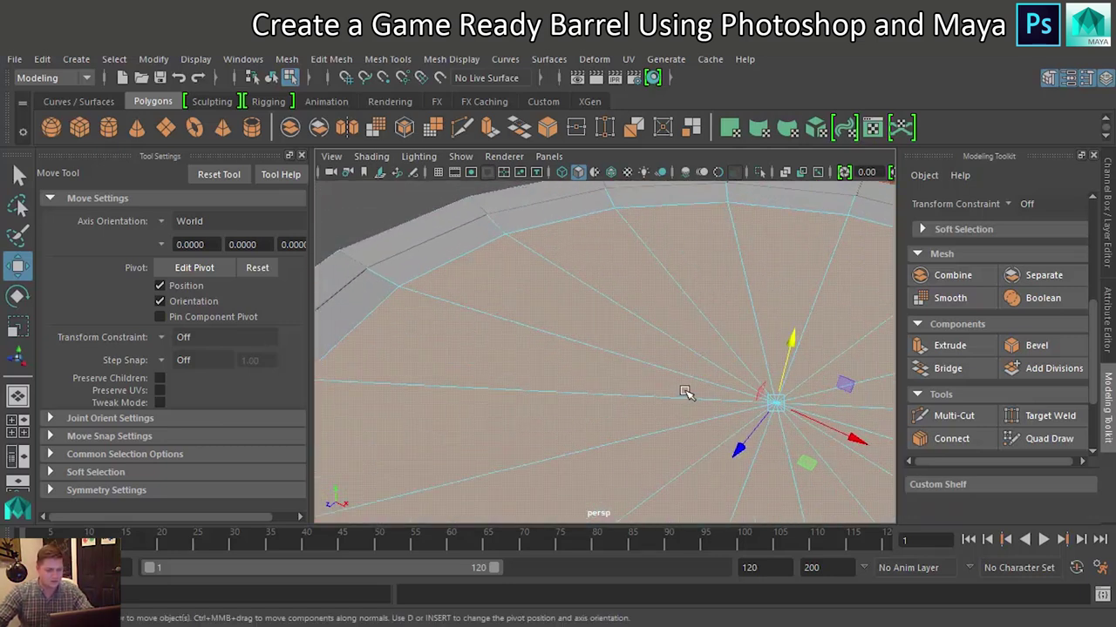
pyautogui.click(689, 393)
pyautogui.press('r')
pyautogui.moveTo(774, 403); pyautogui.dragTo(809, 395)
pyautogui.hotkey('ctrl', 'z')
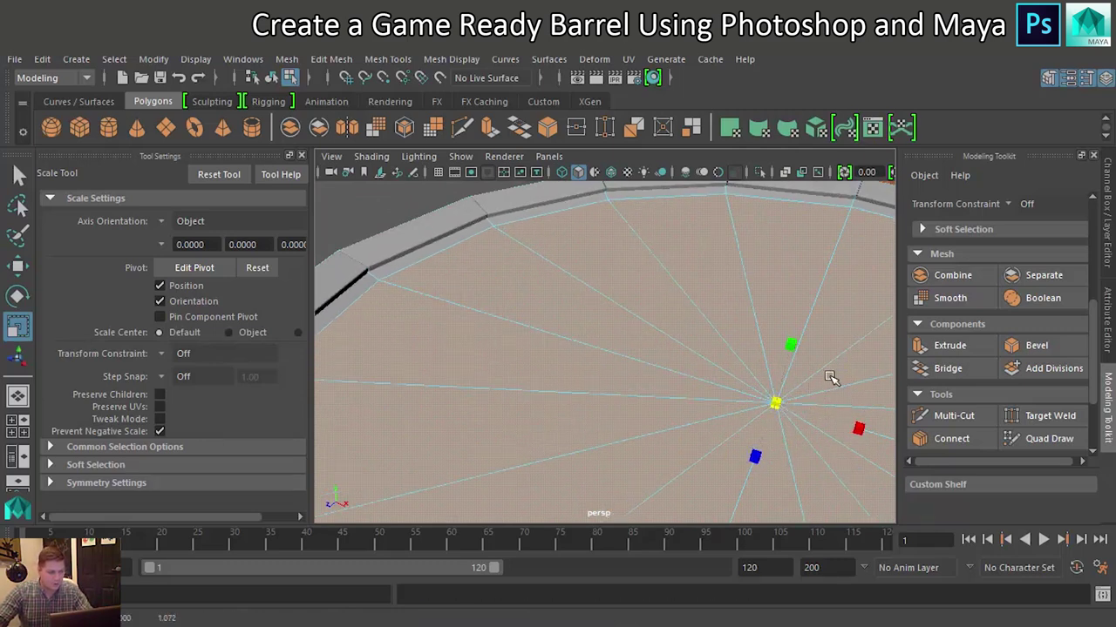
pyautogui.moveTo(830, 378)
pyautogui.mouseDown(button='middle')
pyautogui.moveTo(850, 364)
pyautogui.moveTo(842, 369)
pyautogui.mouseUp(button='middle')
pyautogui.press('w')
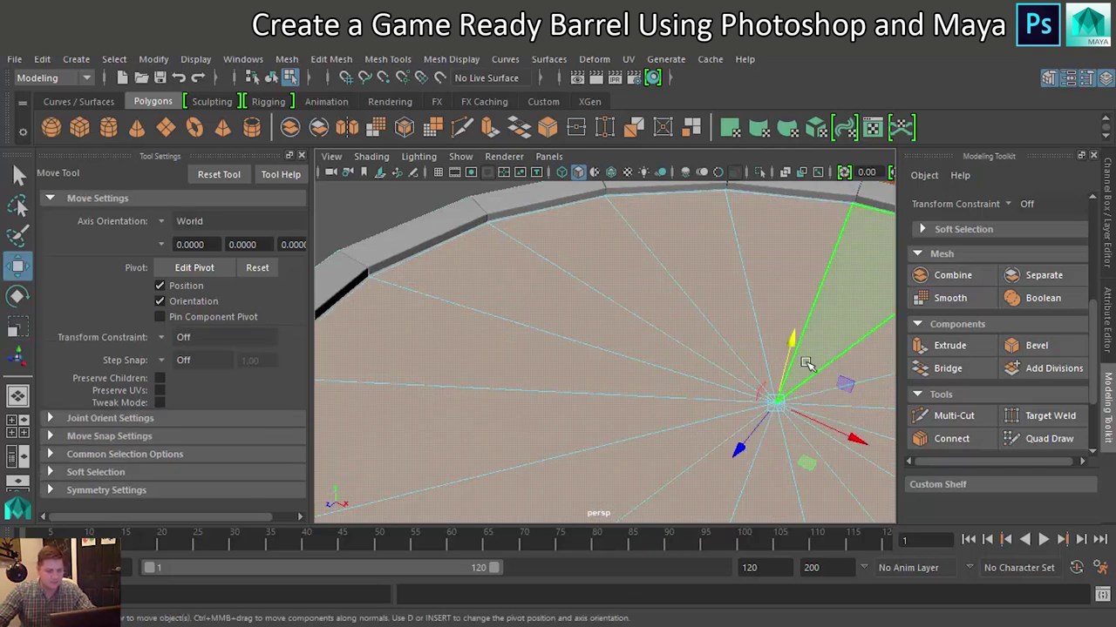
pyautogui.moveTo(794, 342); pyautogui.dragTo(797, 325)
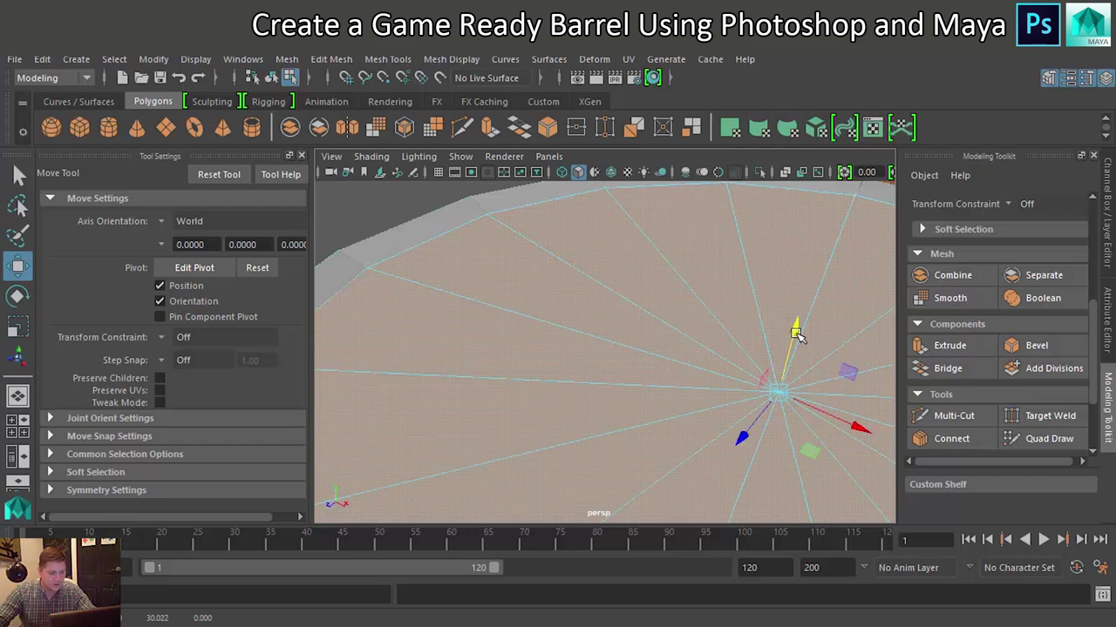
# Extrude the inset top faces again, sink them to about Y 29.233, widen them slightly, and return to object selection.
pyautogui.scroll(-5, 628, 356)
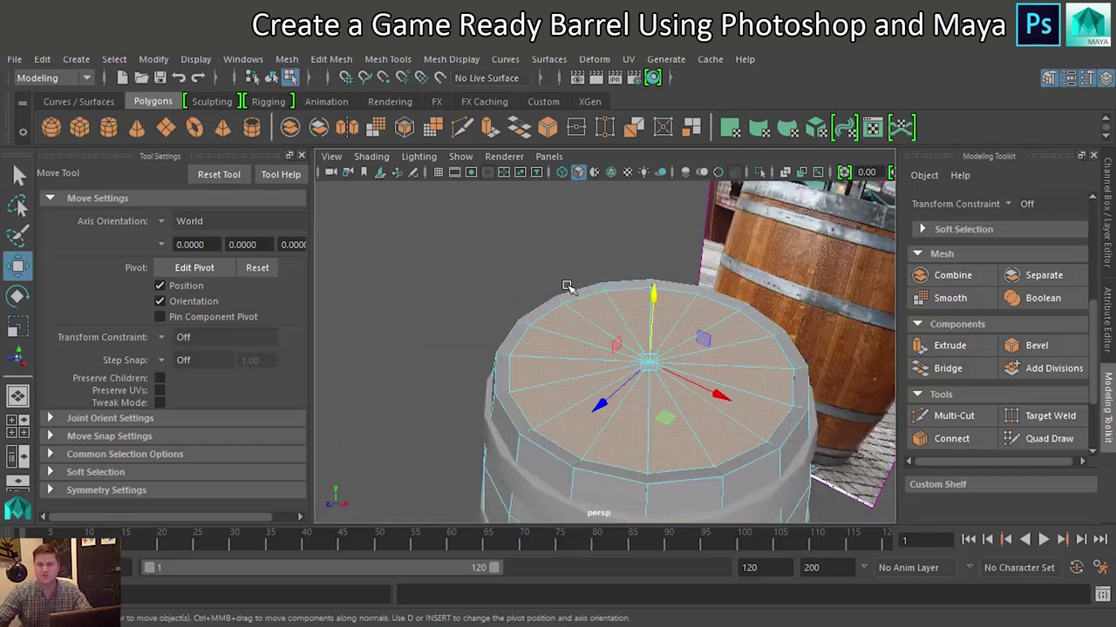
pyautogui.keyDown('alt'); pyautogui.moveTo(618, 308); pyautogui.dragTo(568, 294, button='middle'); pyautogui.keyUp('alt')
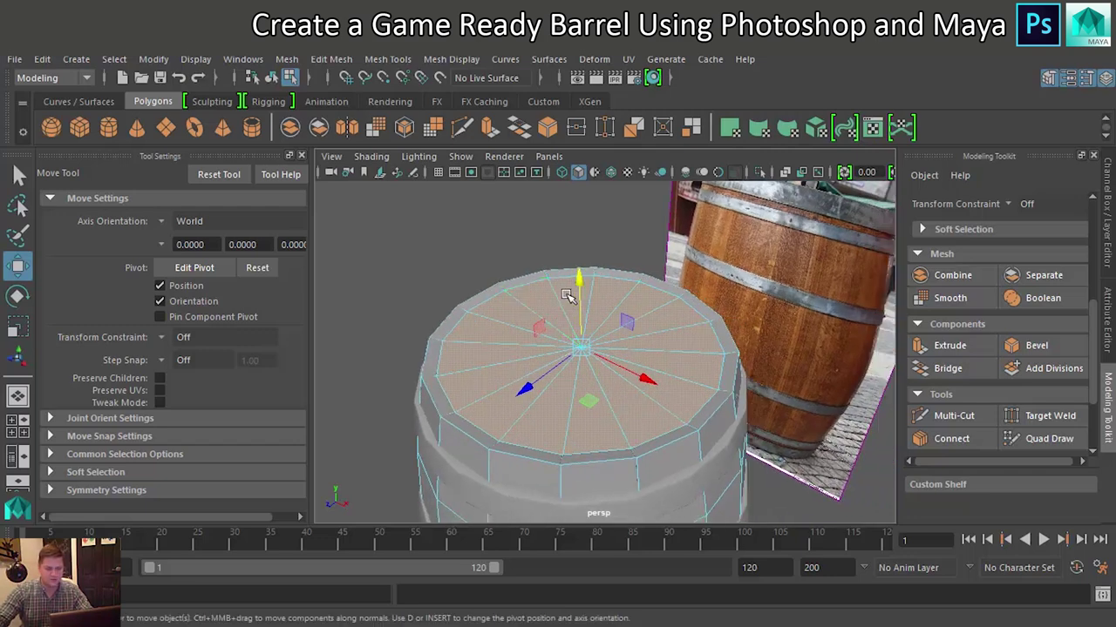
pyautogui.keyDown('alt'); pyautogui.moveTo(567, 294); pyautogui.dragTo(642, 311, button='right'); pyautogui.keyUp('alt')
pyautogui.keyDown('alt'); pyautogui.moveTo(641, 312); pyautogui.dragTo(688, 315, button='middle'); pyautogui.keyUp('alt')
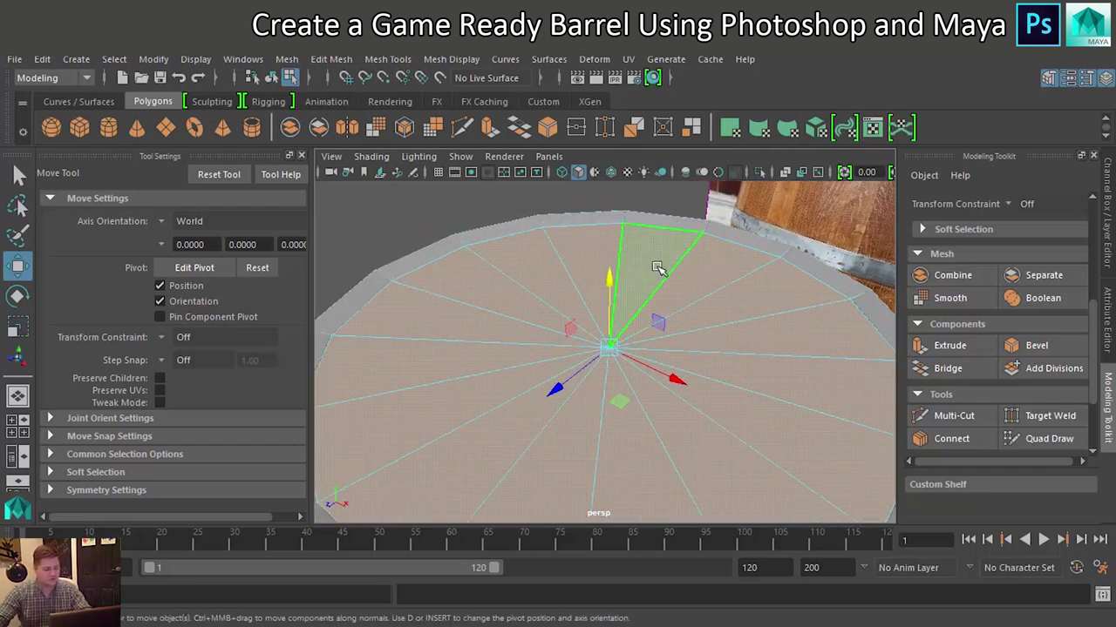
pyautogui.hotkey('ctrl', 'e')
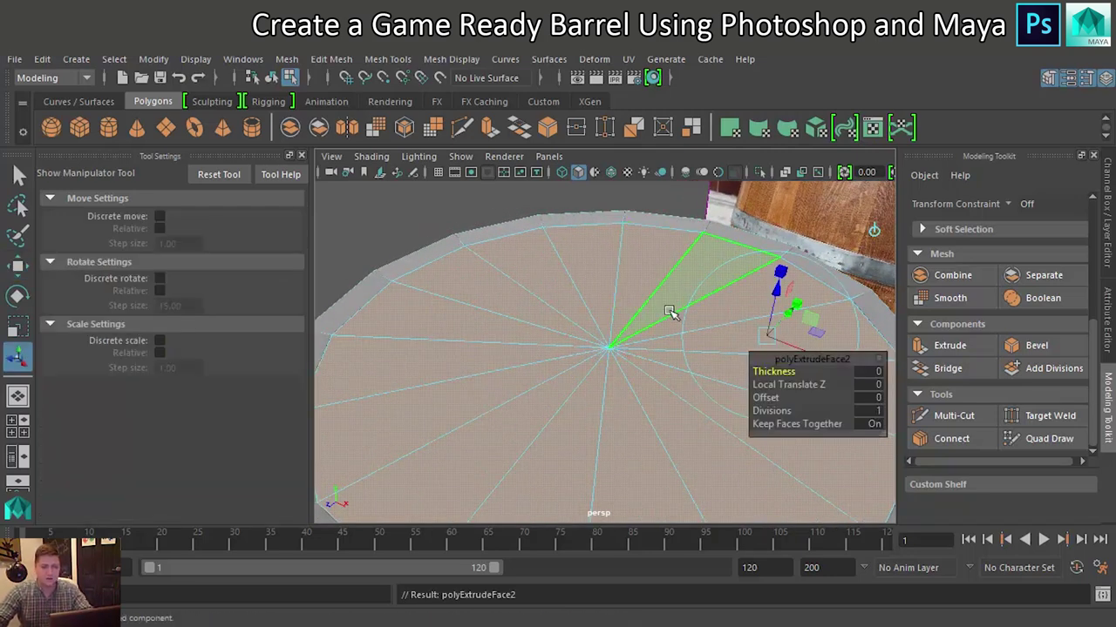
pyautogui.press('w')
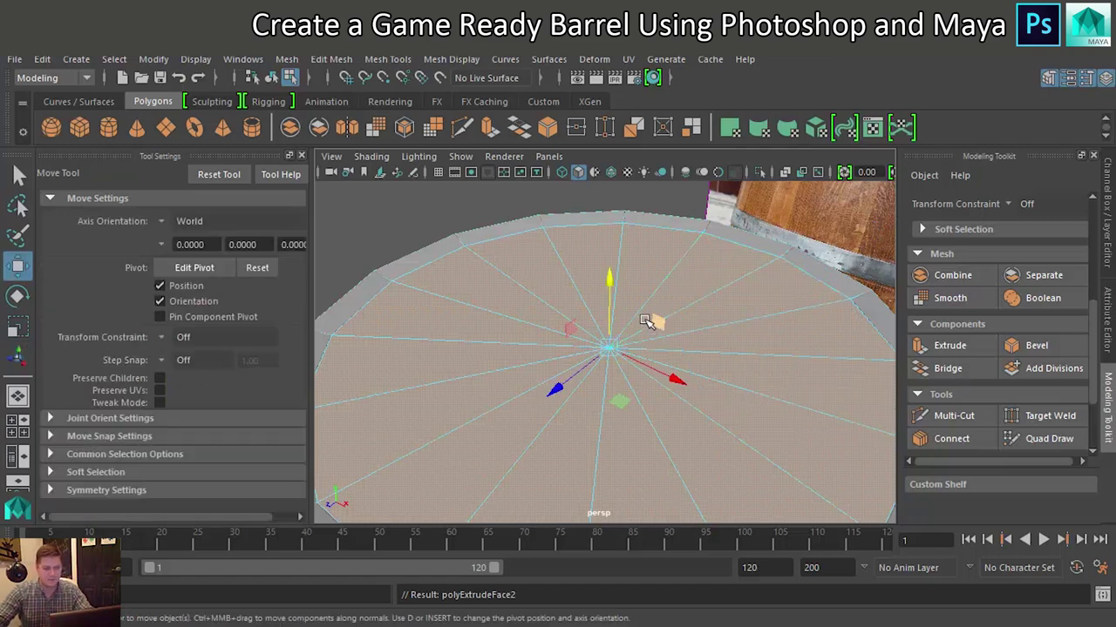
pyautogui.moveTo(613, 294); pyautogui.dragTo(614, 313)
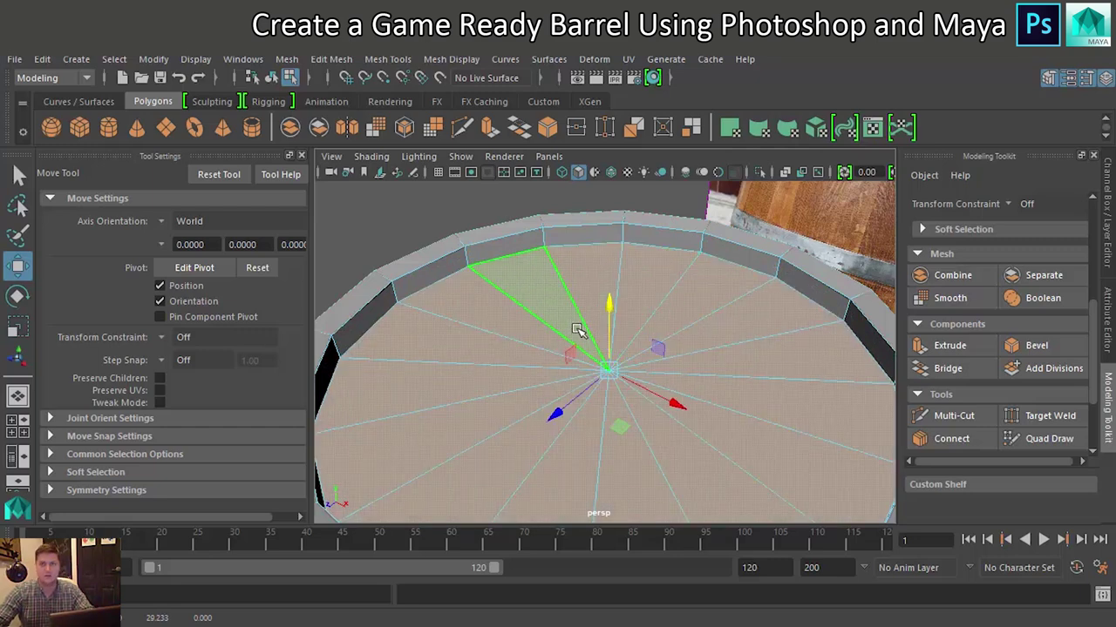
pyautogui.press('r')
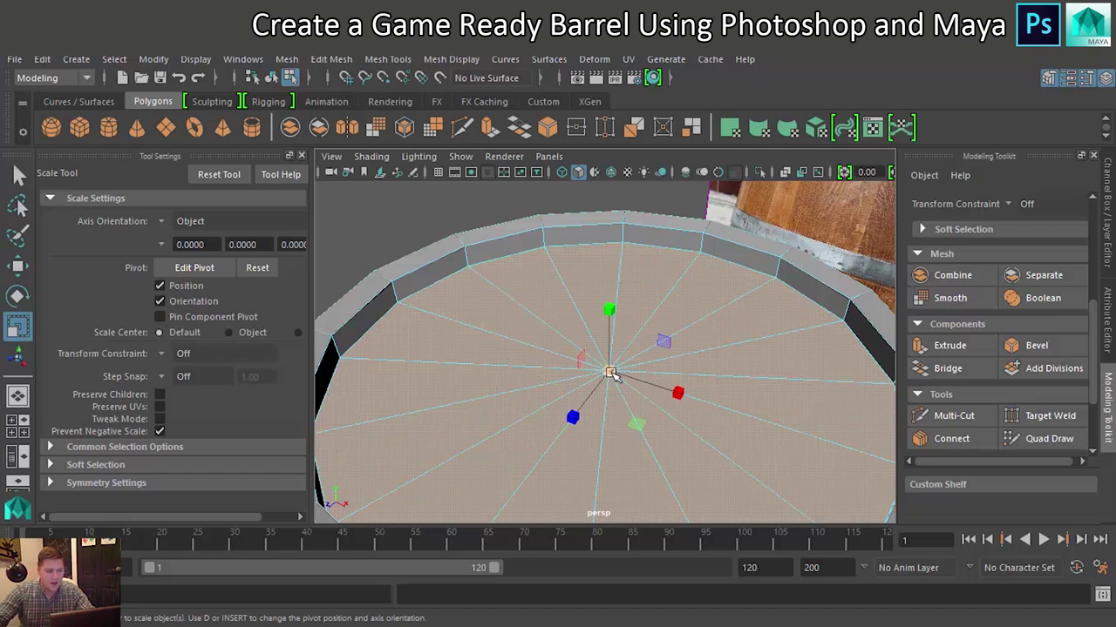
pyautogui.moveTo(611, 371); pyautogui.dragTo(619, 373)
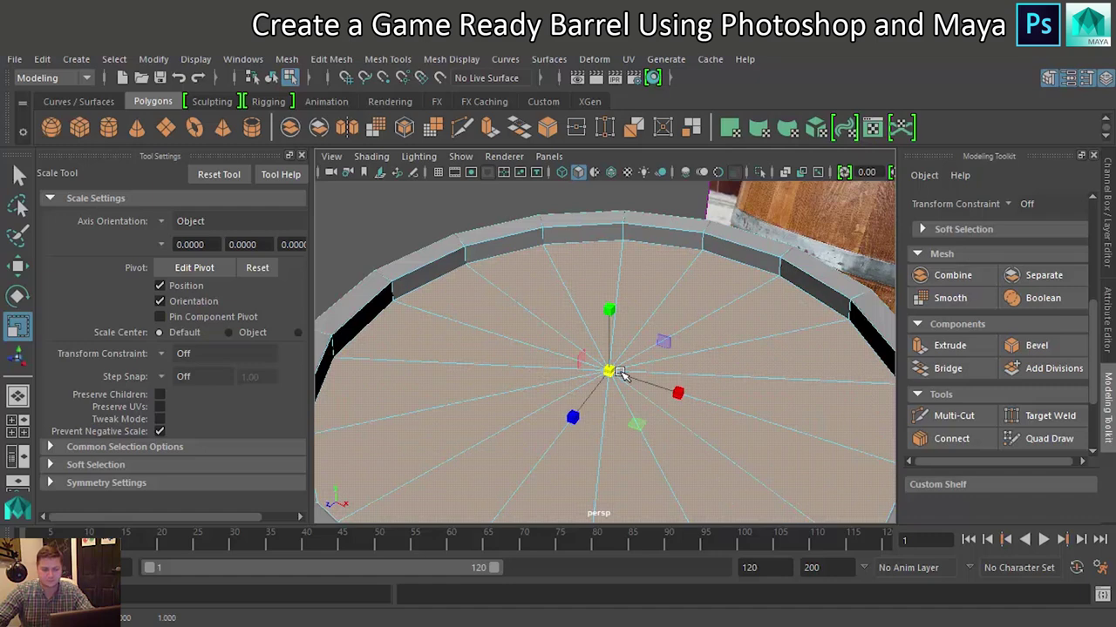
pyautogui.moveTo(724, 173); pyautogui.dragTo(767, 152, button='right')
pyautogui.scroll(-3, 610, 272)
pyautogui.click(467, 270)
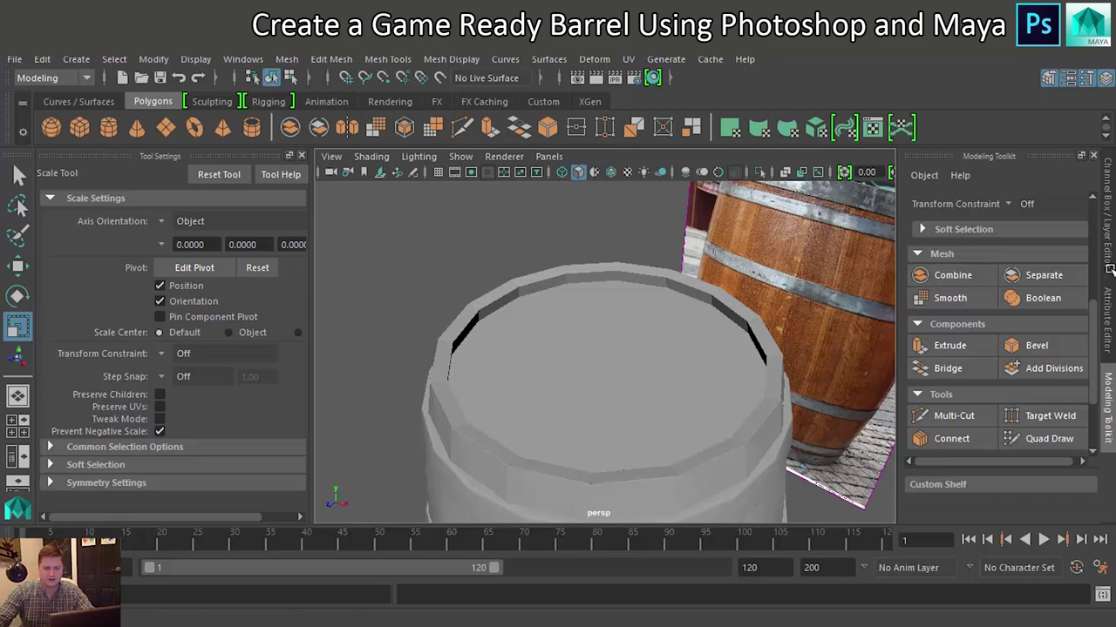
# Compare the recessed top with the high-poly barrel by toggling the HiPoly layer, leave it visible, and inspect the barrel's underside.
pyautogui.click(1108, 213)
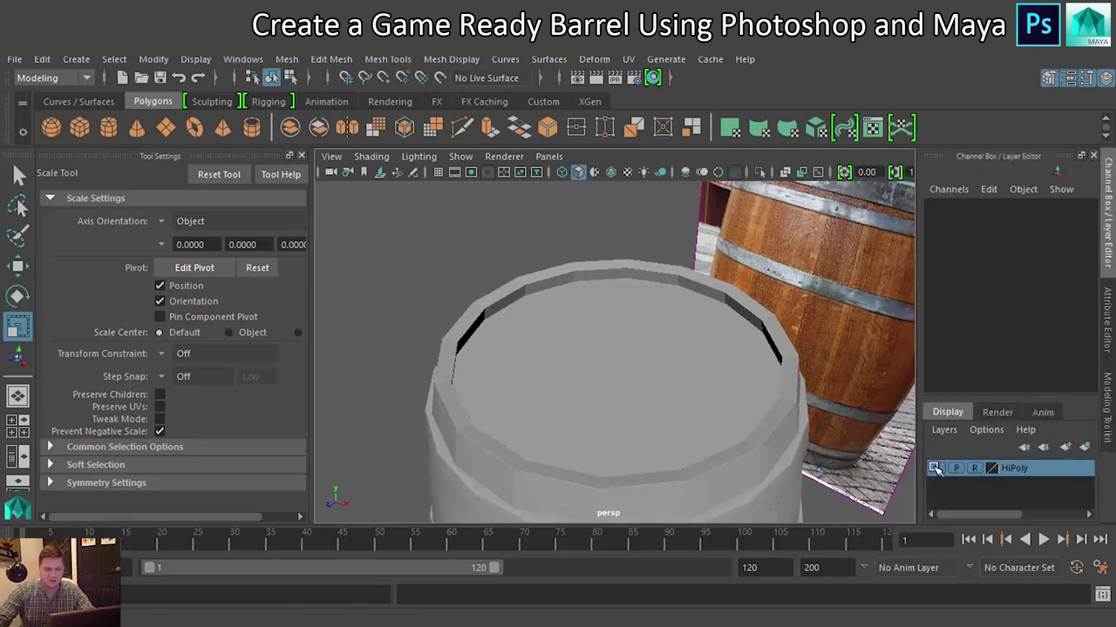
pyautogui.click(935, 468)
pyautogui.click(936, 468)
pyautogui.click(935, 468)
pyautogui.click(936, 468)
pyautogui.click(935, 468)
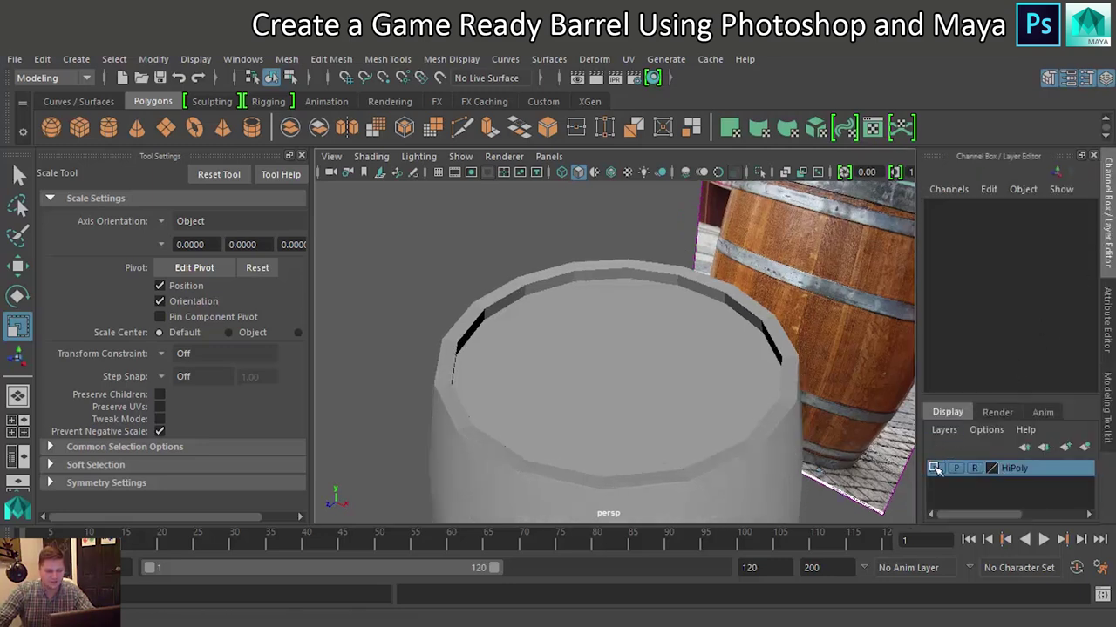
pyautogui.click(935, 468)
pyautogui.click(935, 468)
pyautogui.click(936, 468)
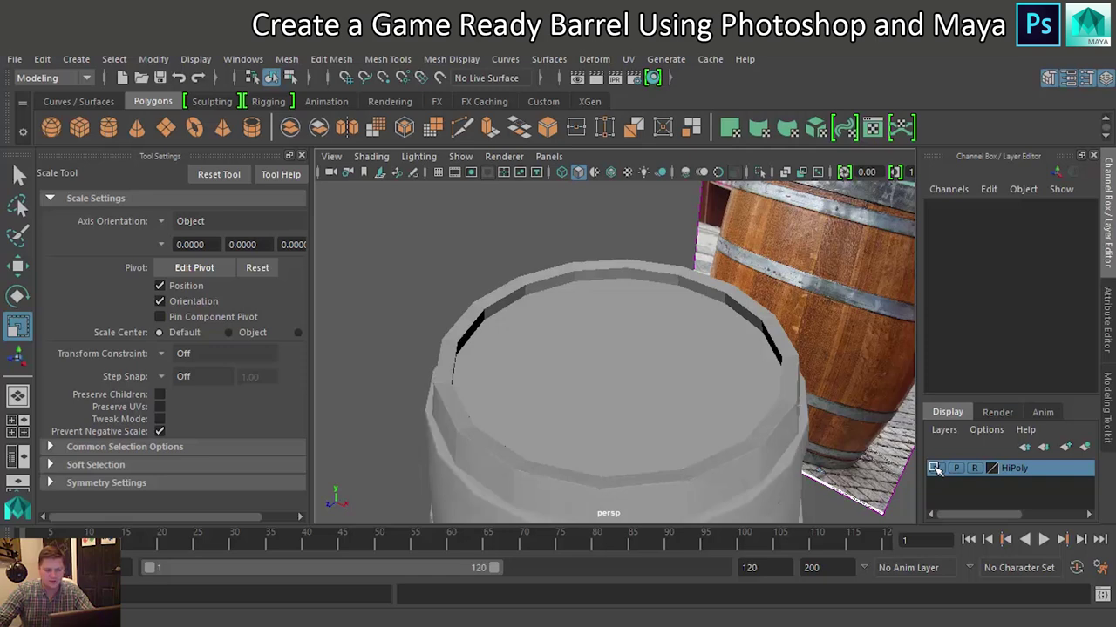
pyautogui.click(935, 468)
pyautogui.click(935, 468)
pyautogui.click(935, 468)
pyautogui.click(935, 468)
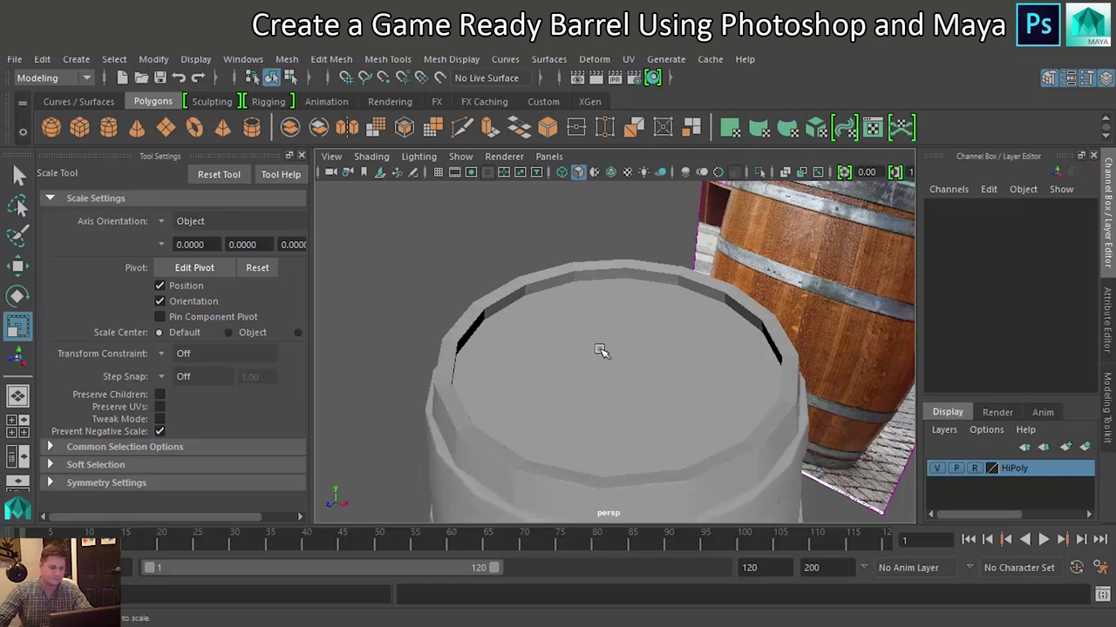
pyautogui.scroll(-3, 580, 379)
pyautogui.keyDown('alt'); pyautogui.moveTo(622, 428); pyautogui.dragTo(603, 342); pyautogui.keyUp('alt')
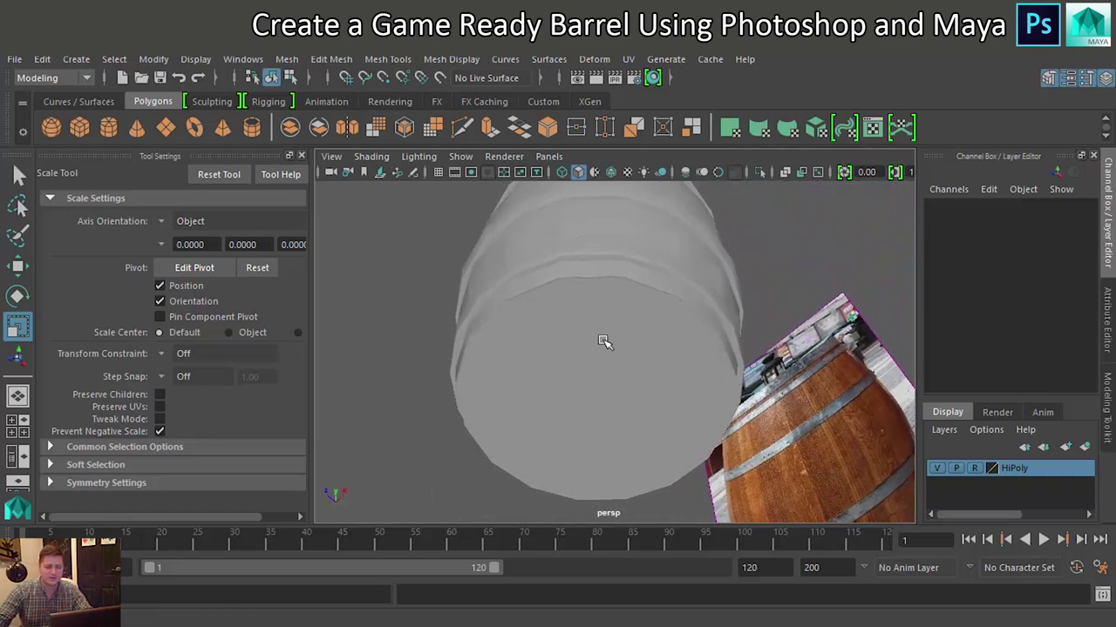
# Extrude the faces of the barrel's bottom cap, scaling them inward to form a rim and adjusting their height.
pyautogui.keyDown('alt'); pyautogui.moveTo(603, 342); pyautogui.dragTo(693, 349, button='right'); pyautogui.keyUp('alt')
pyautogui.keyDown('alt'); pyautogui.moveTo(651, 340); pyautogui.dragTo(648, 366, button='middle'); pyautogui.keyUp('alt')
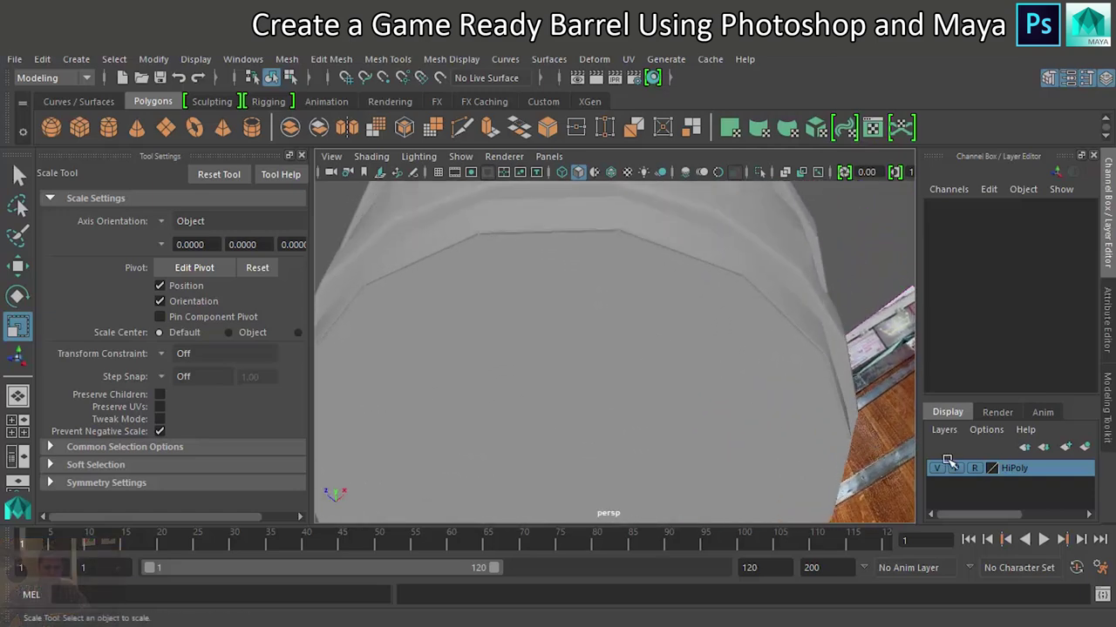
pyautogui.moveTo(575, 261); pyautogui.dragTo(570, 337, button='right')
pyautogui.press('q')
pyautogui.scroll(-3, 689, 421)
pyautogui.moveTo(570, 336)
pyautogui.mouseDown()
pyautogui.moveTo(690, 420)
pyautogui.moveTo(505, 383)
pyautogui.moveTo(549, 336)
pyautogui.mouseUp()
pyautogui.scroll(3, 525, 353)
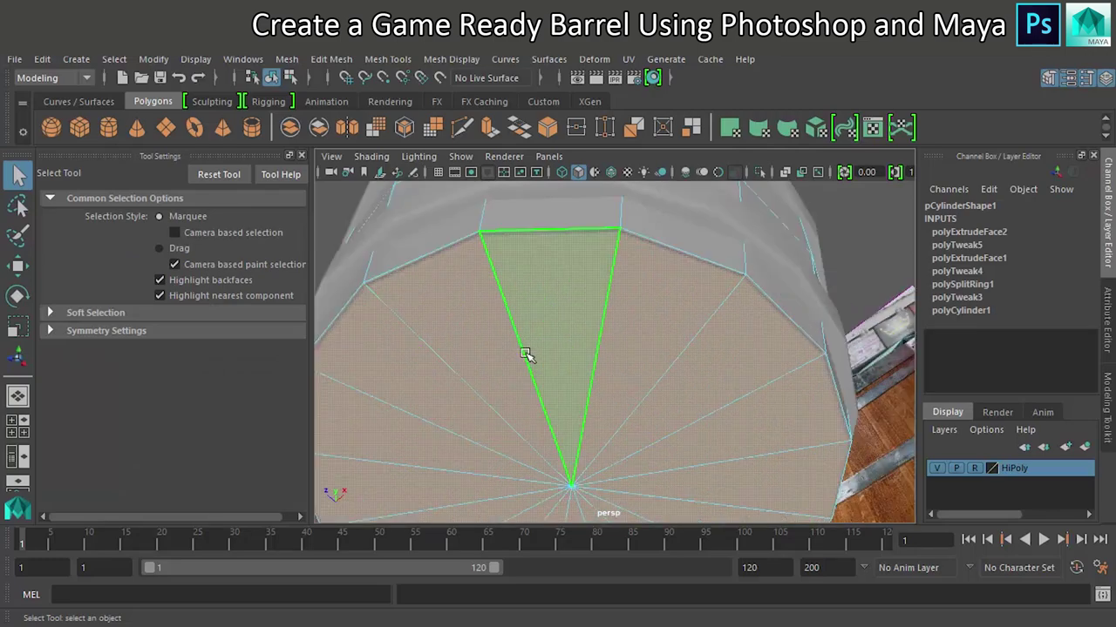
pyautogui.hotkey('ctrl', 'e')
pyautogui.press('r')
pyautogui.moveTo(572, 486); pyautogui.dragTo(549, 496)
pyautogui.press('w')
pyautogui.moveTo(577, 439); pyautogui.dragTo(575, 349)
pyautogui.scroll(3, 575, 349)
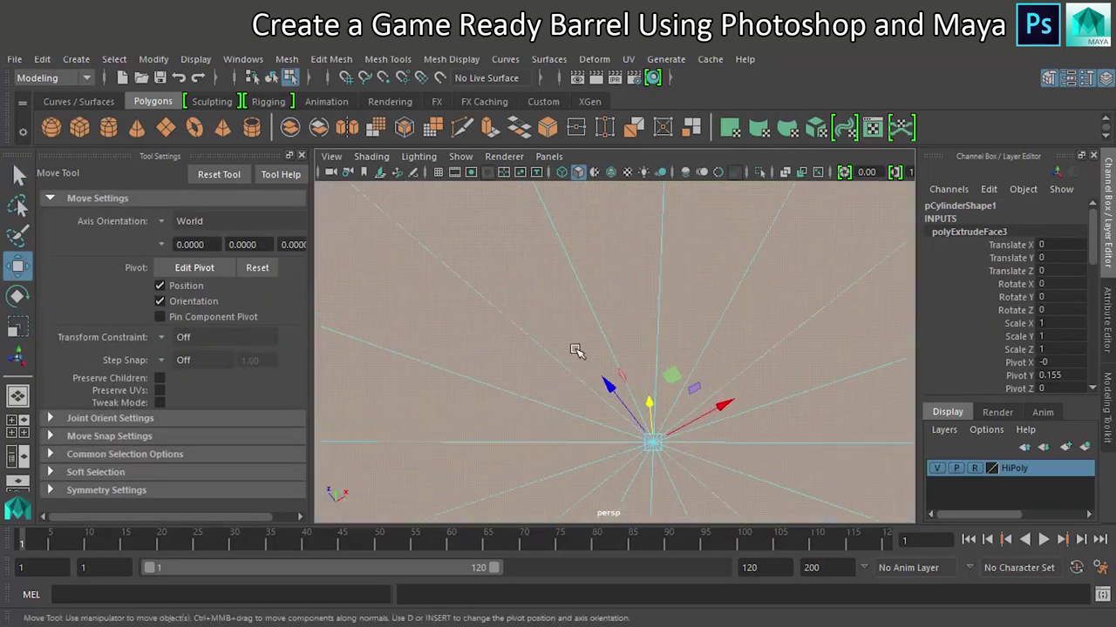
# Scale the inset bottom faces slightly to adjust the width of the lower rim.
pyautogui.scroll(4, 577, 351)
pyautogui.press('r')
pyautogui.moveTo(807, 515); pyautogui.dragTo(812, 516)
pyautogui.scroll(-5, 692, 410)
pyautogui.scroll(3, 715, 401)
pyautogui.moveTo(651, 381)
pyautogui.keyDown('alt'); pyautogui.mouseDown()
pyautogui.moveTo(670, 380)
pyautogui.moveTo(634, 388)
pyautogui.mouseUp(); pyautogui.keyUp('alt')
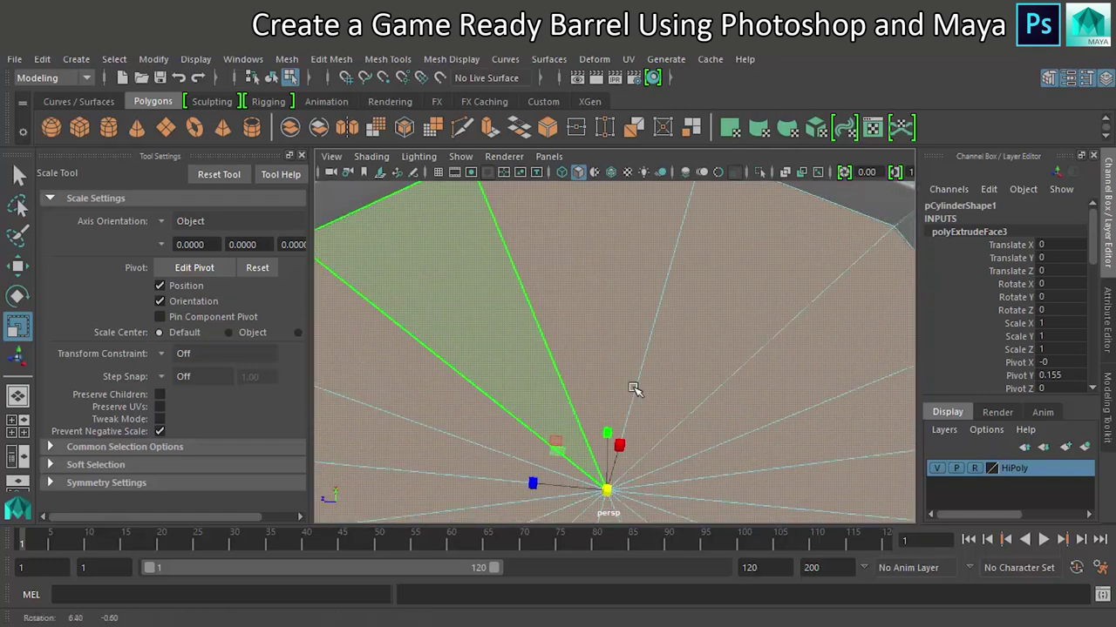
# Extrude the inset bottom faces again, sink them up into the barrel, and scale them slightly in X and Z.
pyautogui.scroll(-3, 634, 389)
pyautogui.hotkey('ctrl', 'e')
pyautogui.press('w')
pyautogui.scroll(3, 697, 410)
pyautogui.moveTo(697, 411); pyautogui.dragTo(723, 389)
pyautogui.scroll(-3, 723, 389)
pyautogui.press('r')
pyautogui.scroll(3, 698, 371)
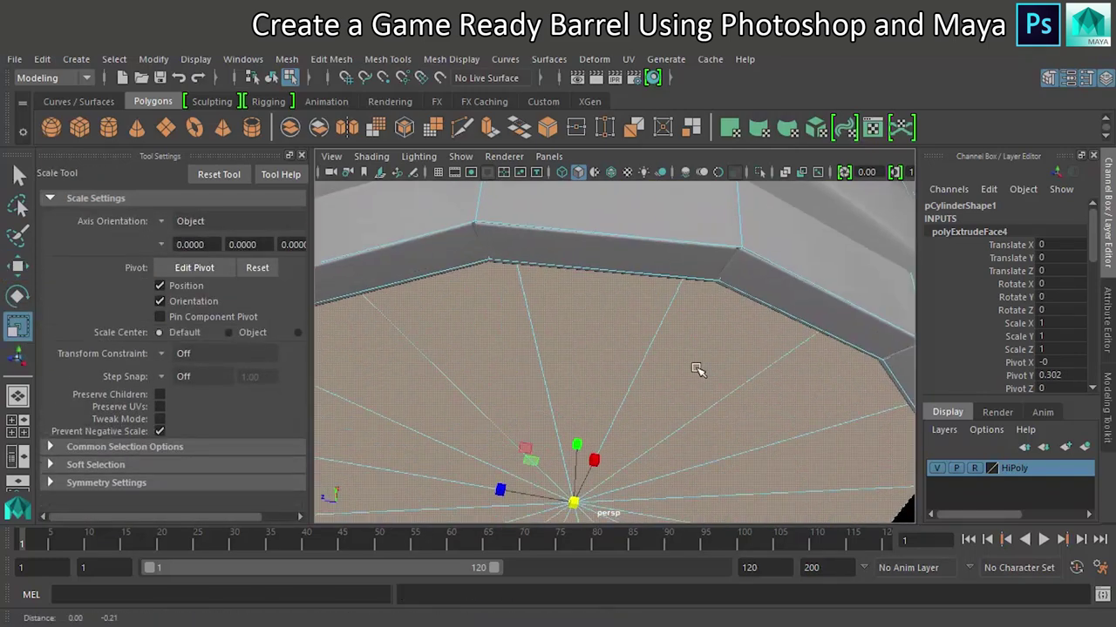
pyautogui.moveTo(747, 281); pyautogui.dragTo(743, 133, button='right')
pyautogui.keyDown('alt'); pyautogui.moveTo(614, 345); pyautogui.dragTo(533, 453); pyautogui.keyUp('alt')
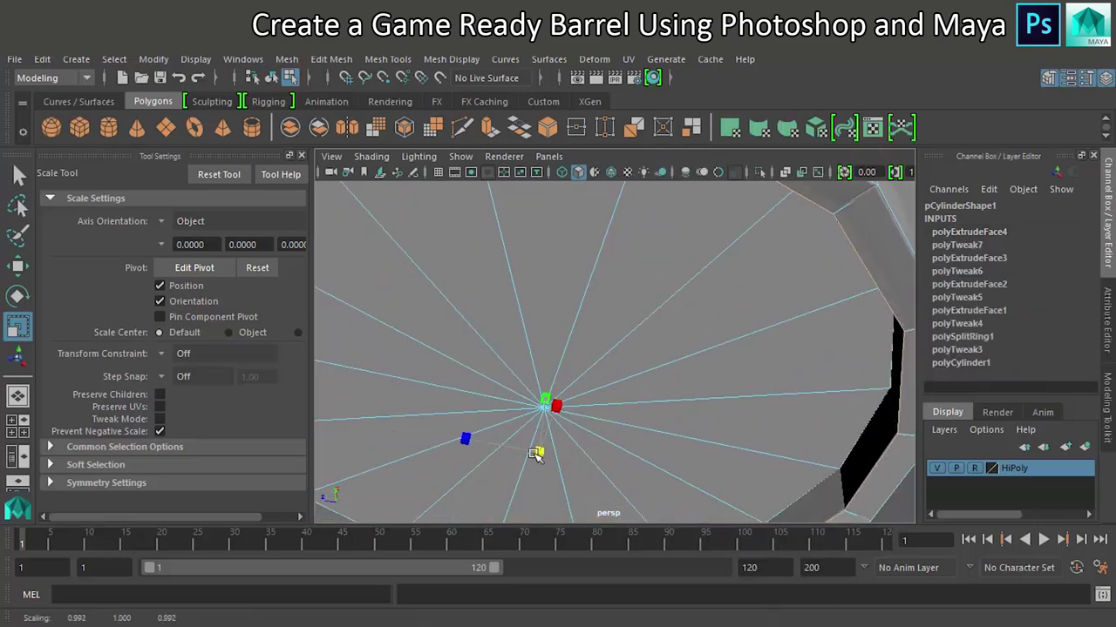
# Return to object selection, select the low-poly barrel, and rename it Low Poly Barrel.
pyautogui.press('w')
pyautogui.moveTo(658, 217); pyautogui.dragTo(688, 196, button='right')
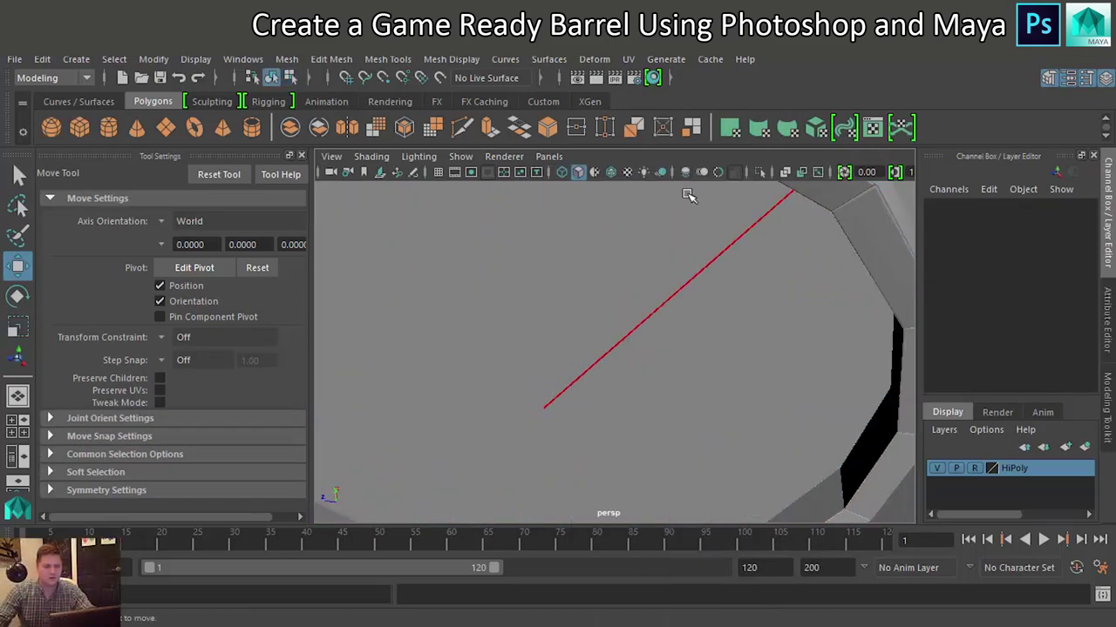
pyautogui.click(690, 242)
pyautogui.press('f')
pyautogui.keyDown('alt'); pyautogui.moveTo(622, 249); pyautogui.dragTo(713, 270); pyautogui.keyUp('alt')
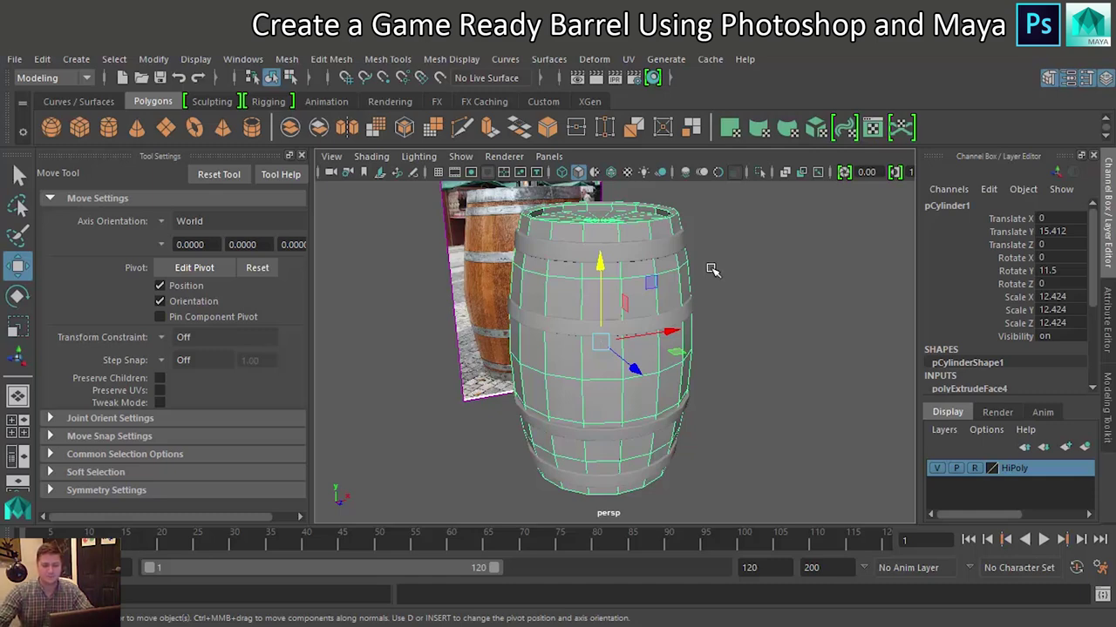
pyautogui.doubleClick(955, 206)
pyautogui.write('Low Poly Barrel')
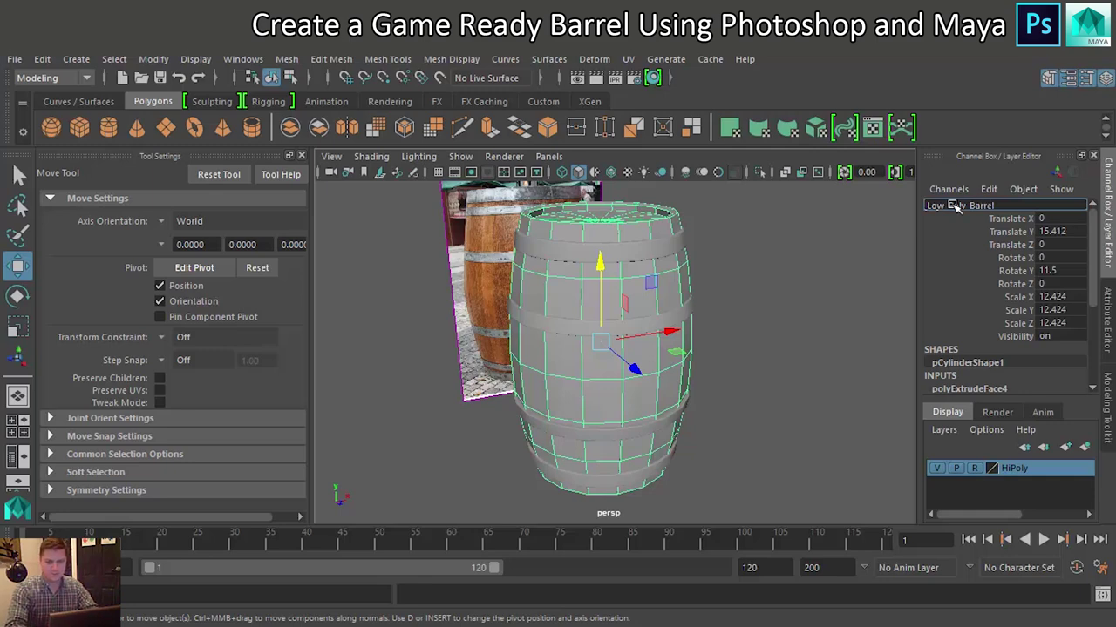
pyautogui.press('Return')
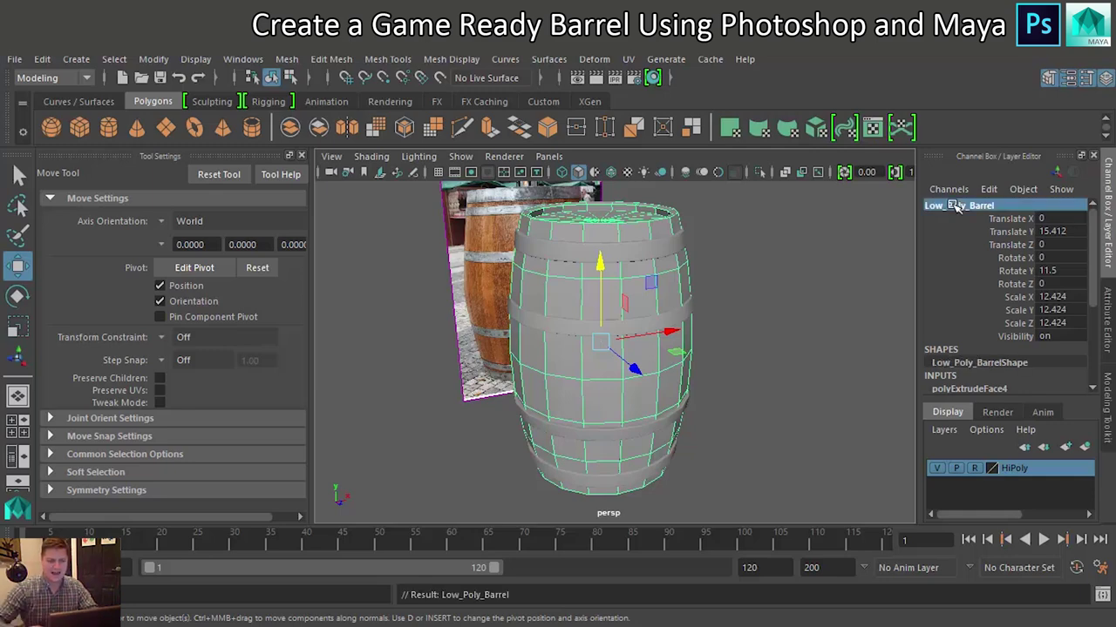
# Create a display layer from the selected low-poly barrel and name it LowPoly.
pyautogui.click(953, 432)
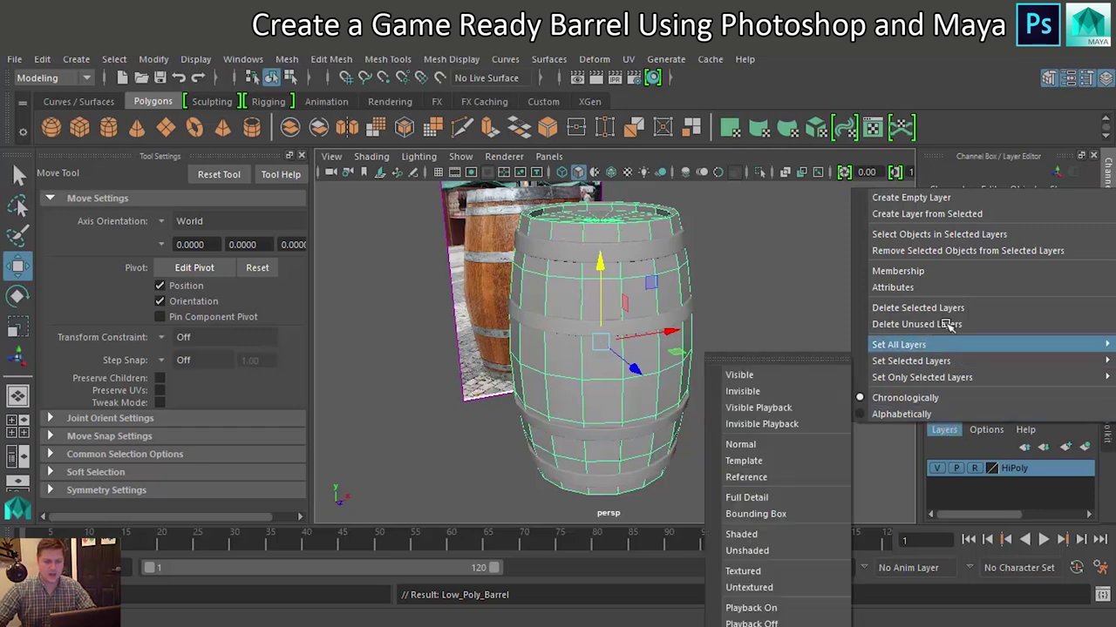
pyautogui.click(967, 213)
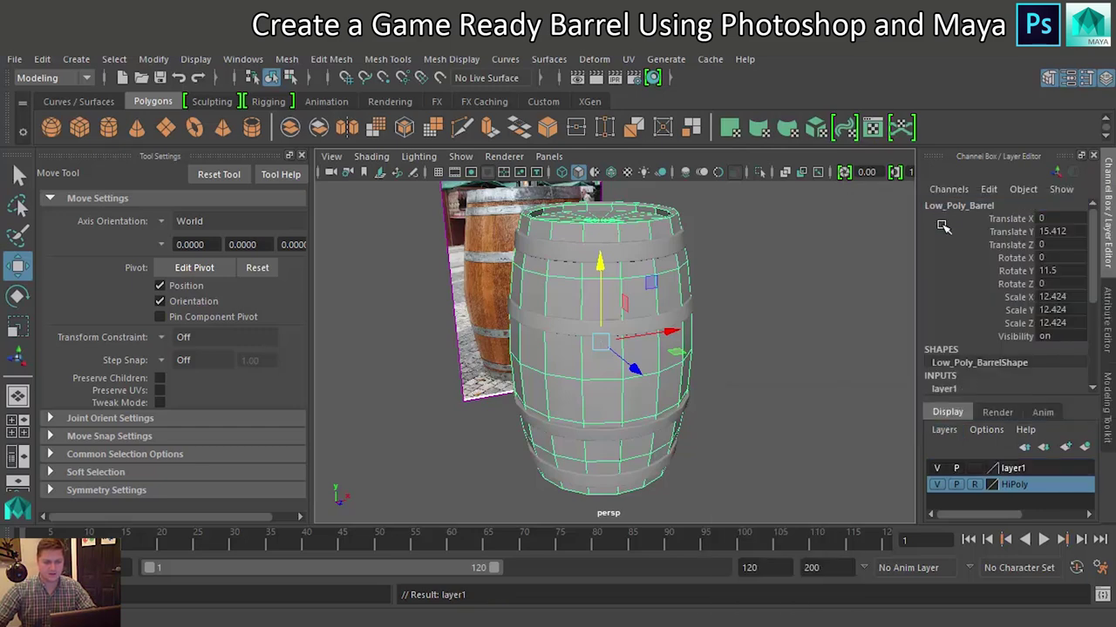
pyautogui.click(1008, 470)
pyautogui.doubleClick(1008, 470)
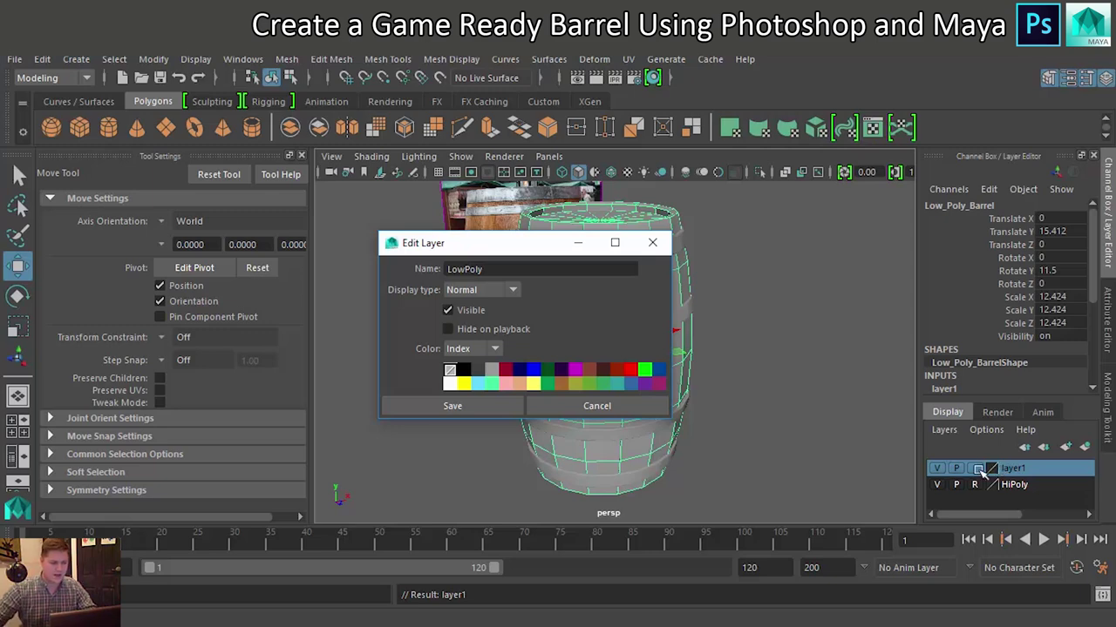
pyautogui.click(457, 405)
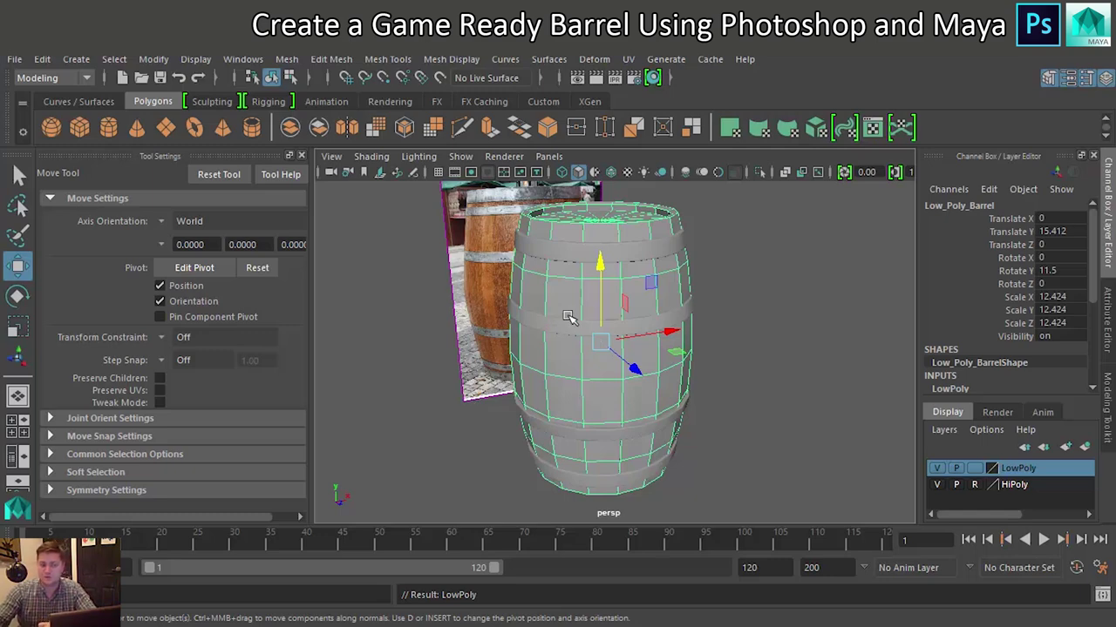
# Apply Soften Edge to the whole low-poly barrel.
pyautogui.scroll(3, 577, 318)
pyautogui.scroll(-3, 577, 317)
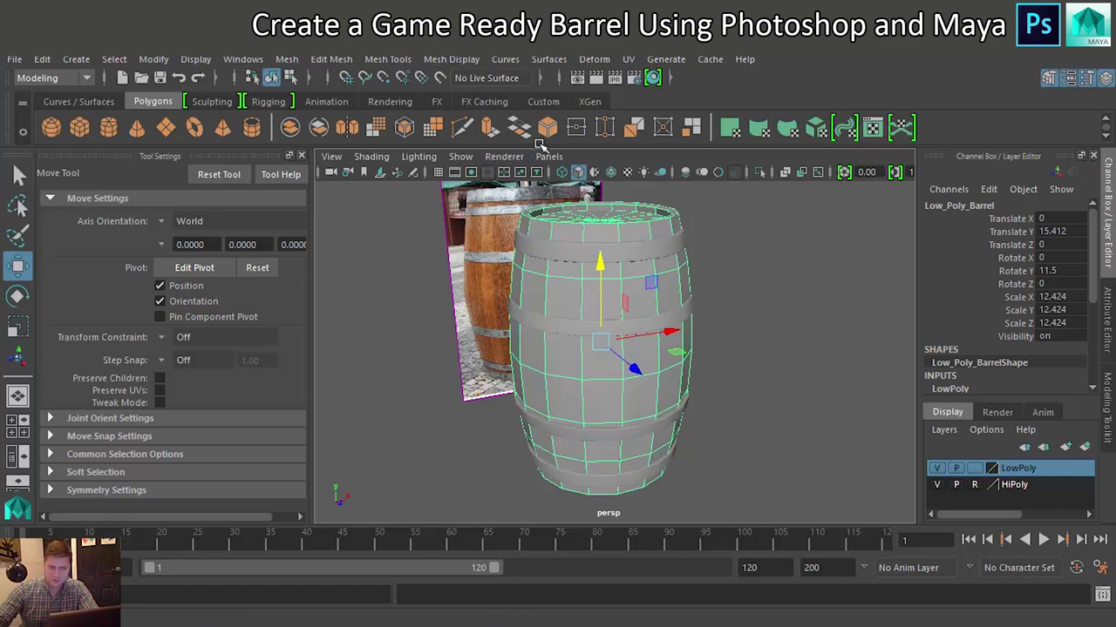
pyautogui.click(452, 60)
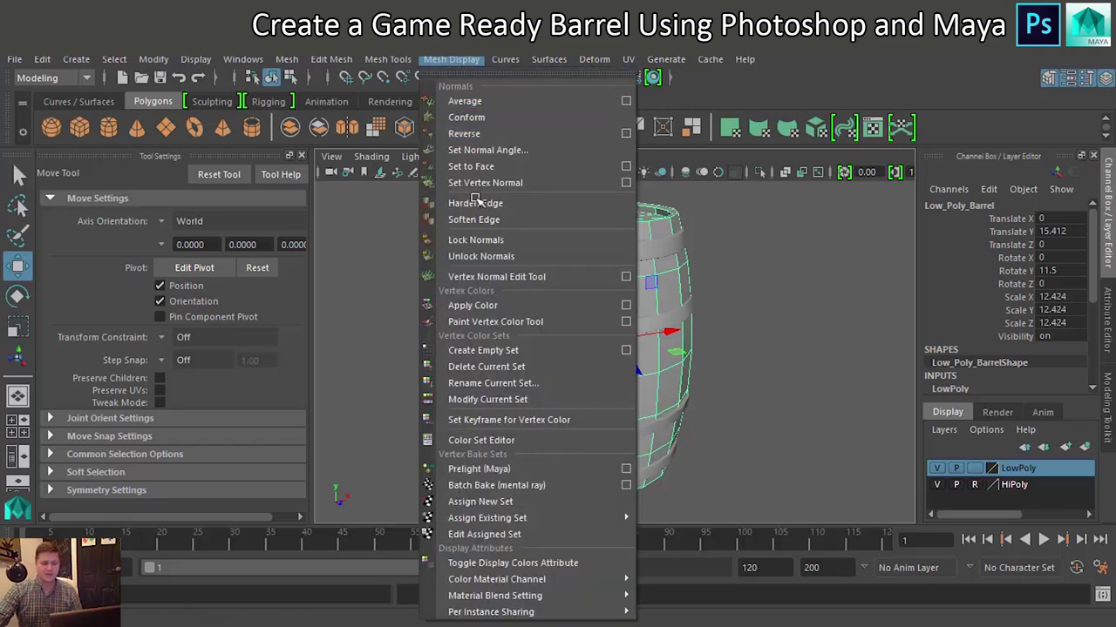
pyautogui.click(474, 219)
pyautogui.press('r')
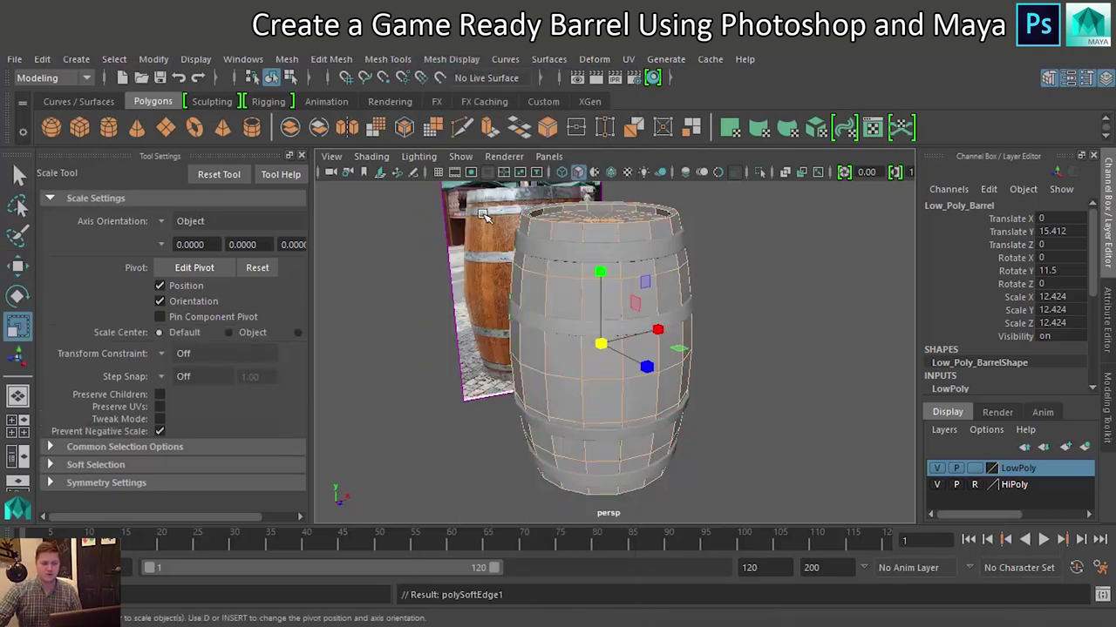
# Hide the HiPoly layer, deselect the barrel, and inspect the low-poly barrel's smoothed shading around the side and top.
pyautogui.click(976, 485)
pyautogui.click(937, 485)
pyautogui.click(802, 347)
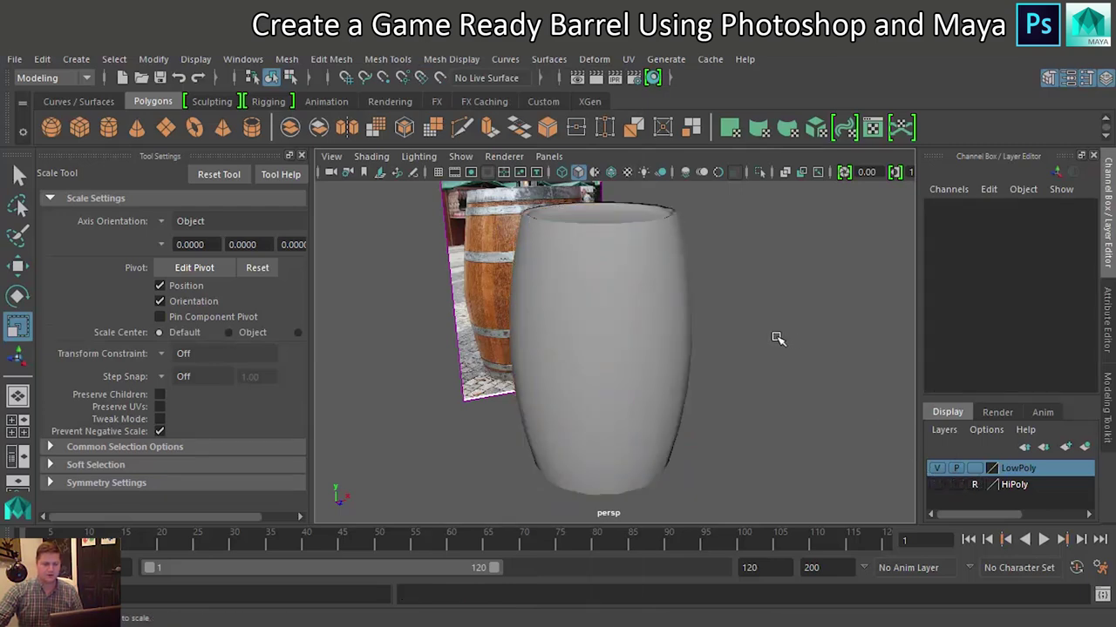
pyautogui.keyDown('alt'); pyautogui.moveTo(740, 331); pyautogui.dragTo(729, 309, button='right'); pyautogui.keyUp('alt')
pyautogui.moveTo(730, 309)
pyautogui.keyDown('alt'); pyautogui.mouseDown()
pyautogui.moveTo(723, 340)
pyautogui.moveTo(846, 343)
pyautogui.moveTo(690, 304)
pyautogui.moveTo(758, 309)
pyautogui.moveTo(710, 312)
pyautogui.mouseUp(); pyautogui.keyUp('alt')
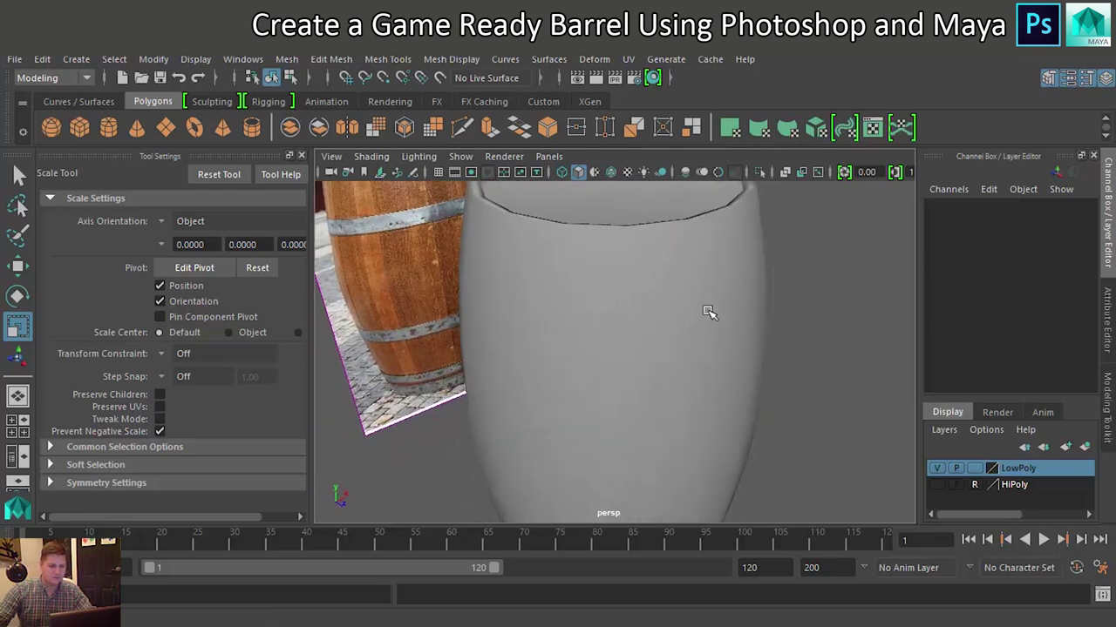
pyautogui.keyDown('alt'); pyautogui.moveTo(709, 312); pyautogui.dragTo(593, 279, button='right'); pyautogui.keyUp('alt')
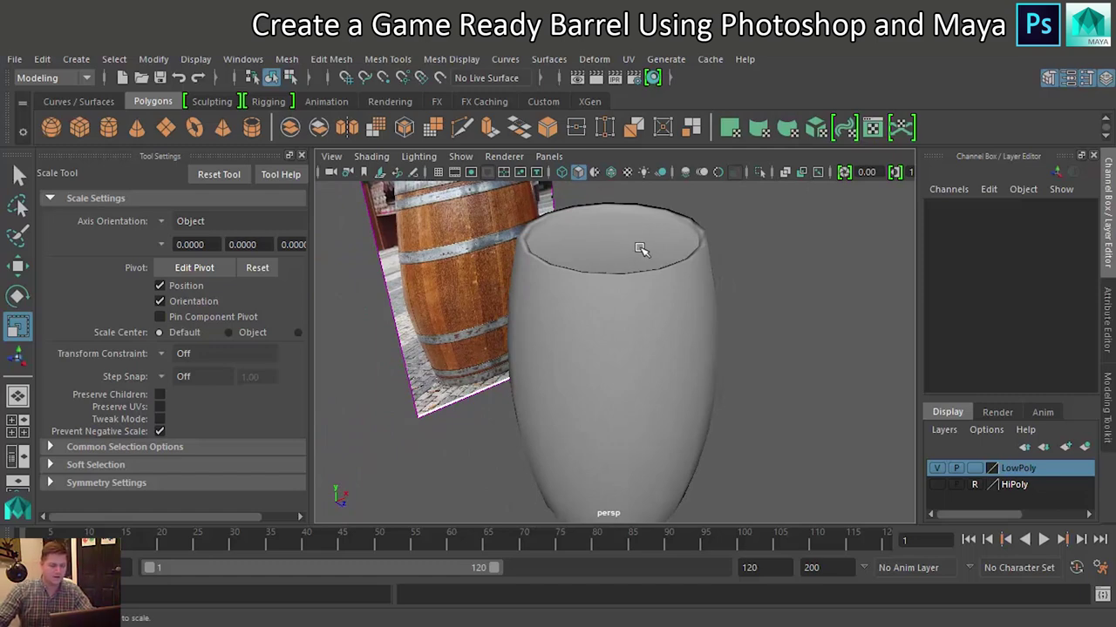
pyautogui.scroll(2, 649, 244)
pyautogui.scroll(-4, 635, 250)
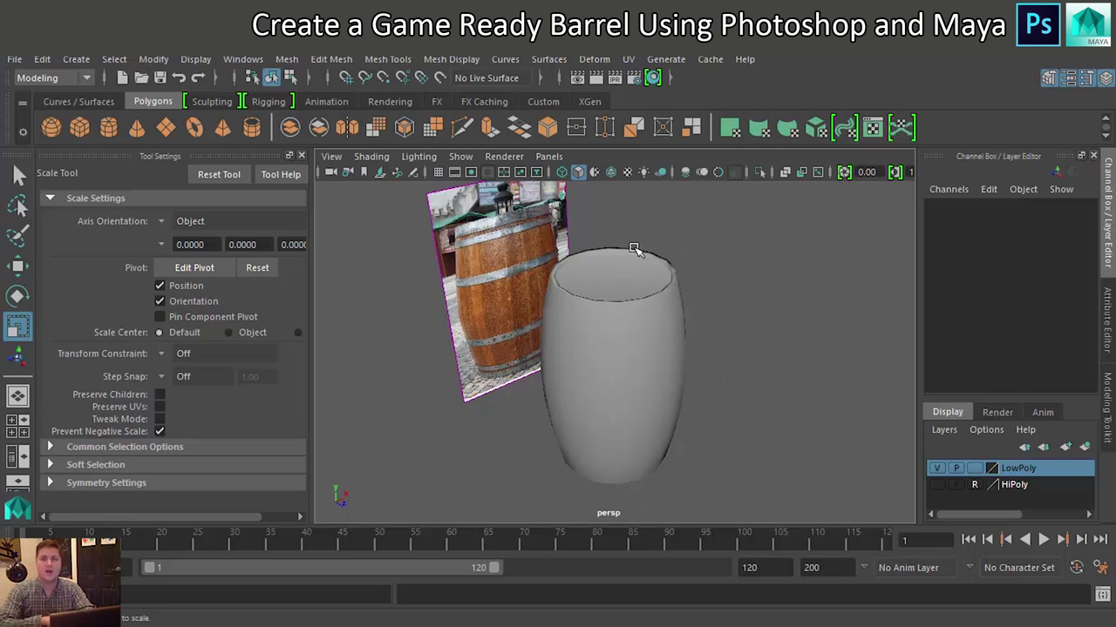